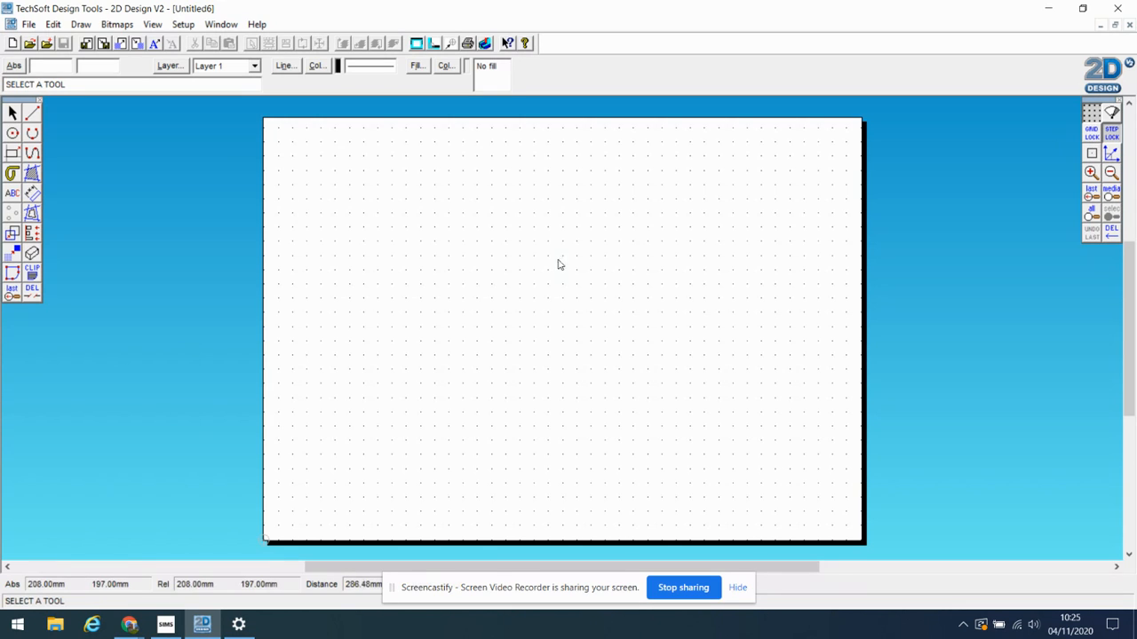
Step: Set the grid spacing to 5 mm in X and Y and turn on Grid Lock
right_click(1091, 116)
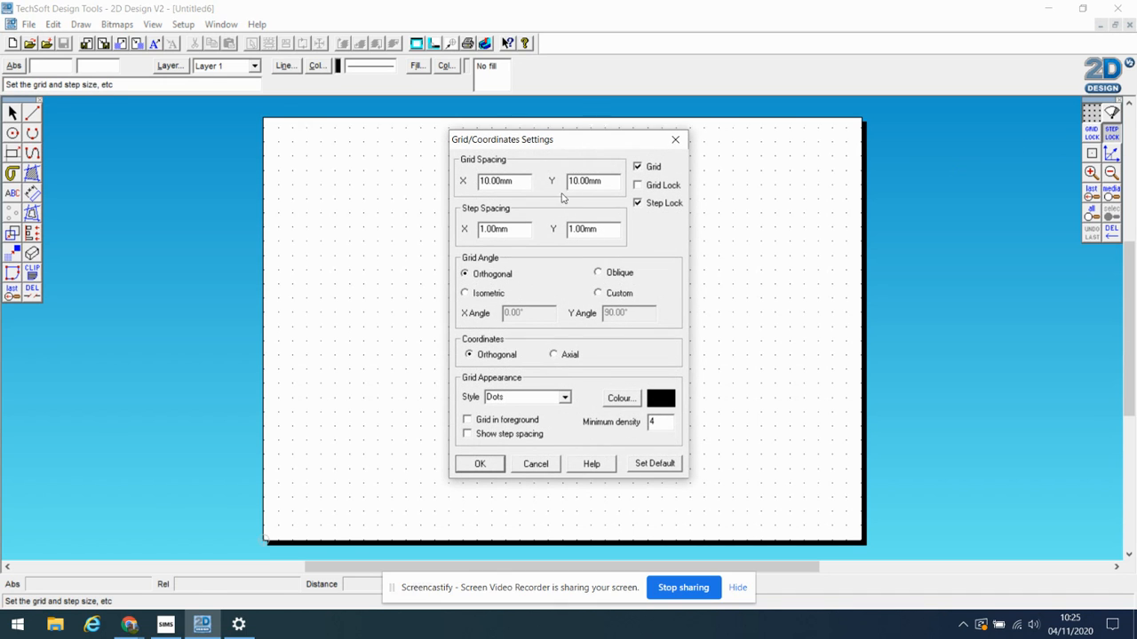
left_click_drag(520, 182, 343, 177)
type("5")
left_click_drag(603, 181, 564, 181)
type("5")
left_click(482, 464)
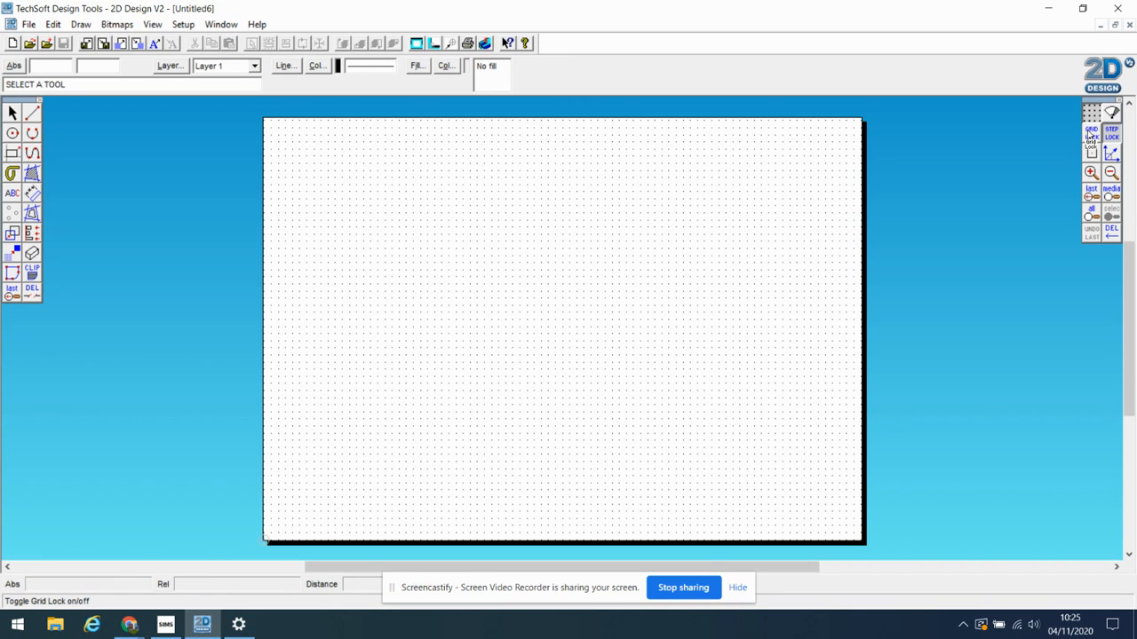
left_click(1091, 134)
left_click(1094, 135)
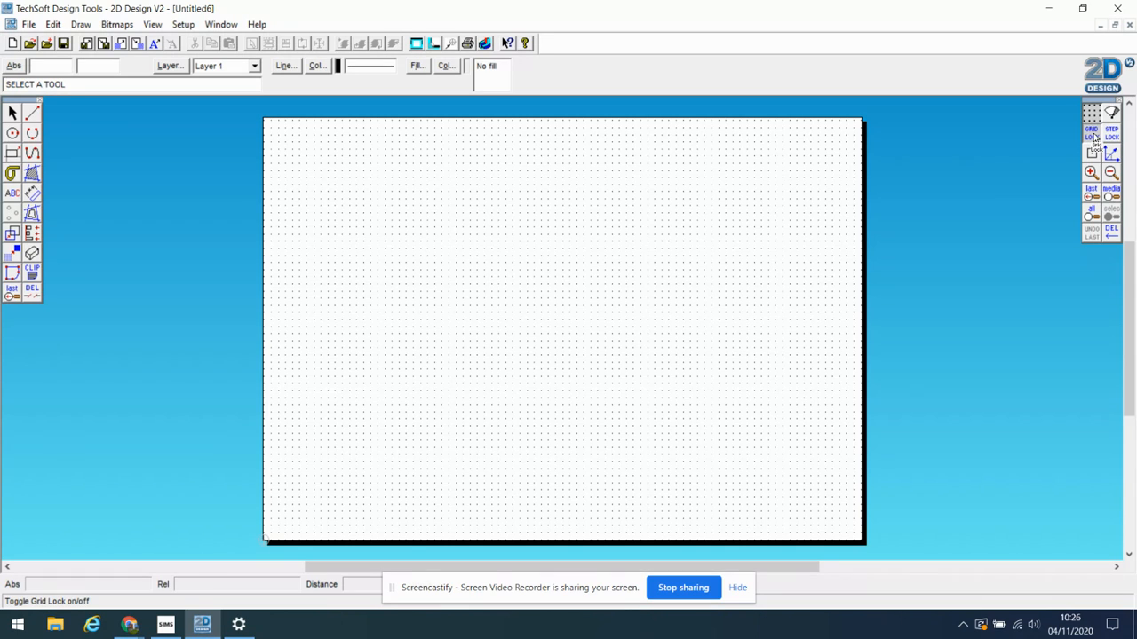
Step: Draw a circle of 50 mm radius on the sheet and a concentric circle of 5 mm radius at its centre
left_click(13, 134)
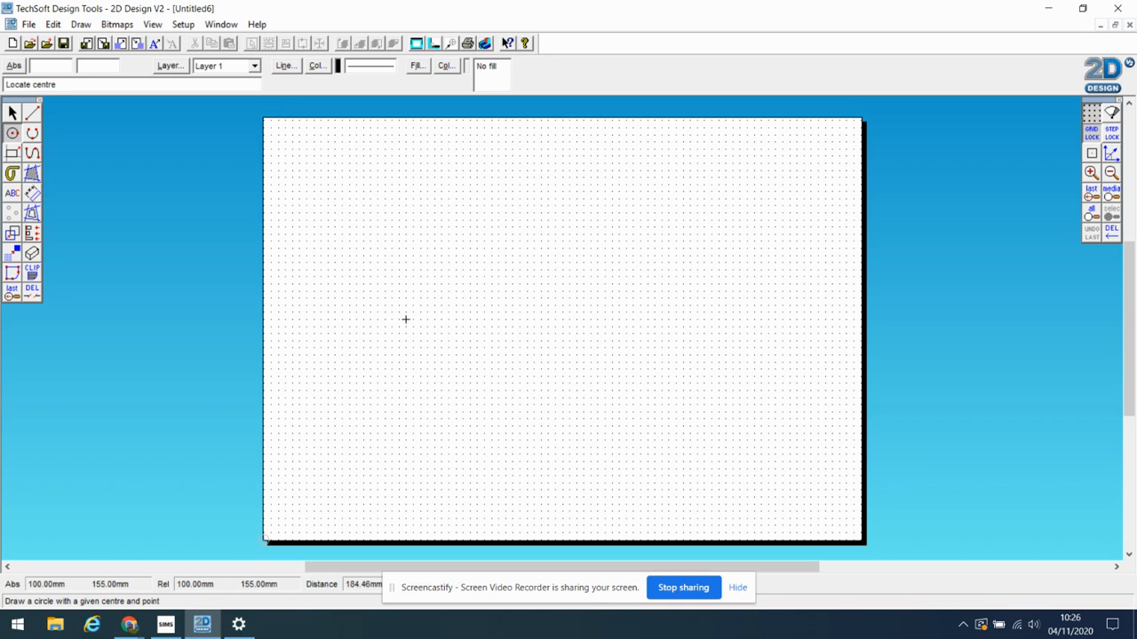
left_click(462, 312)
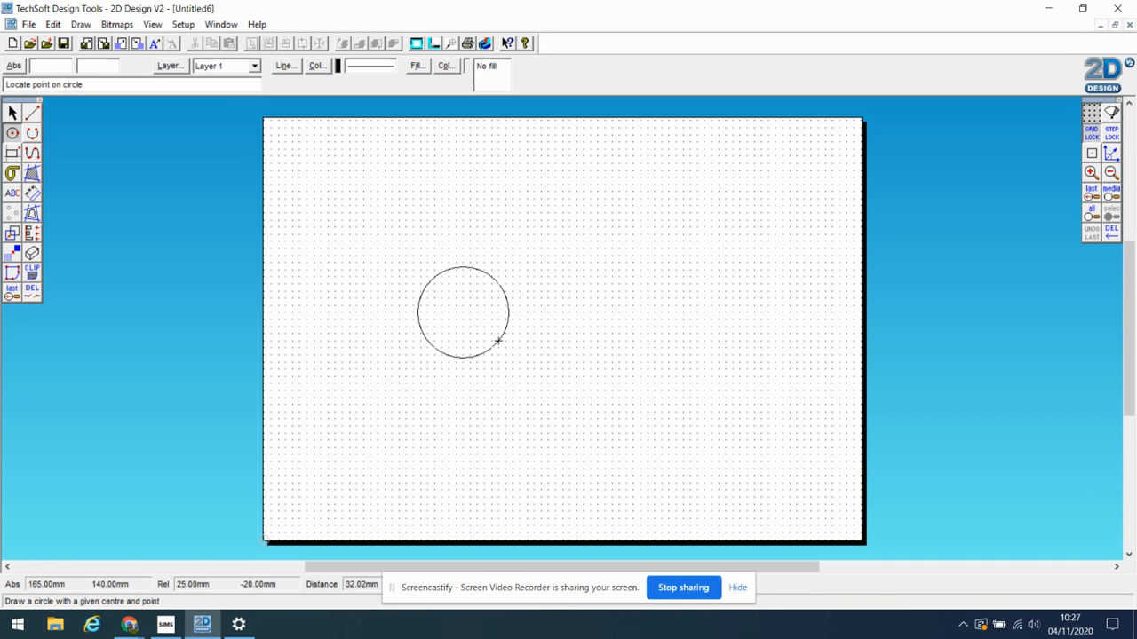
left_click(520, 354)
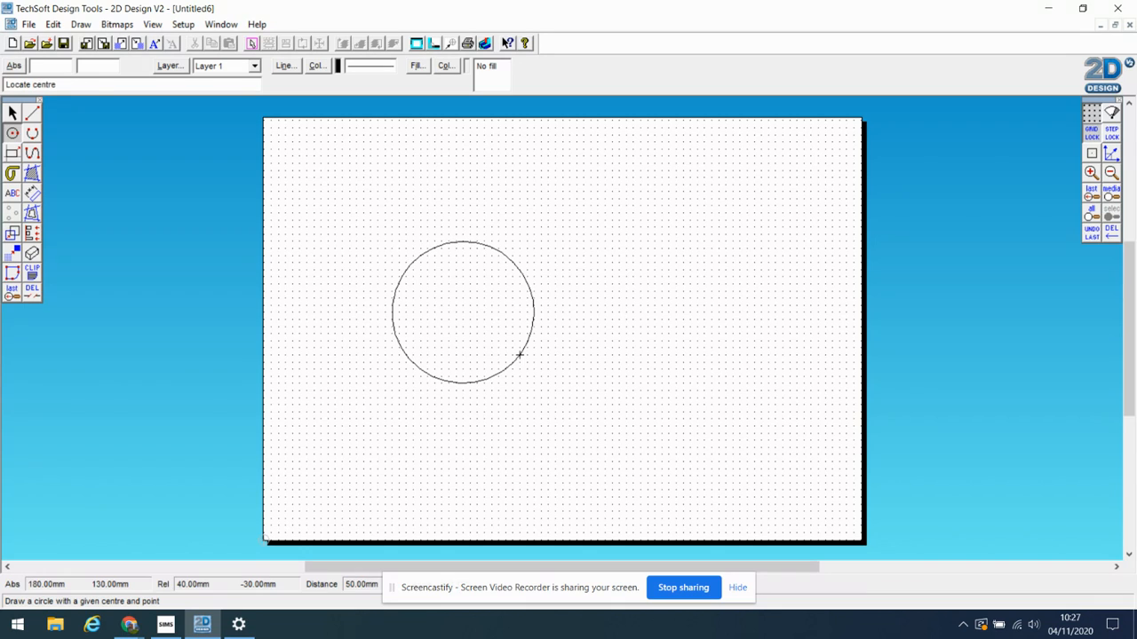
left_click(455, 311)
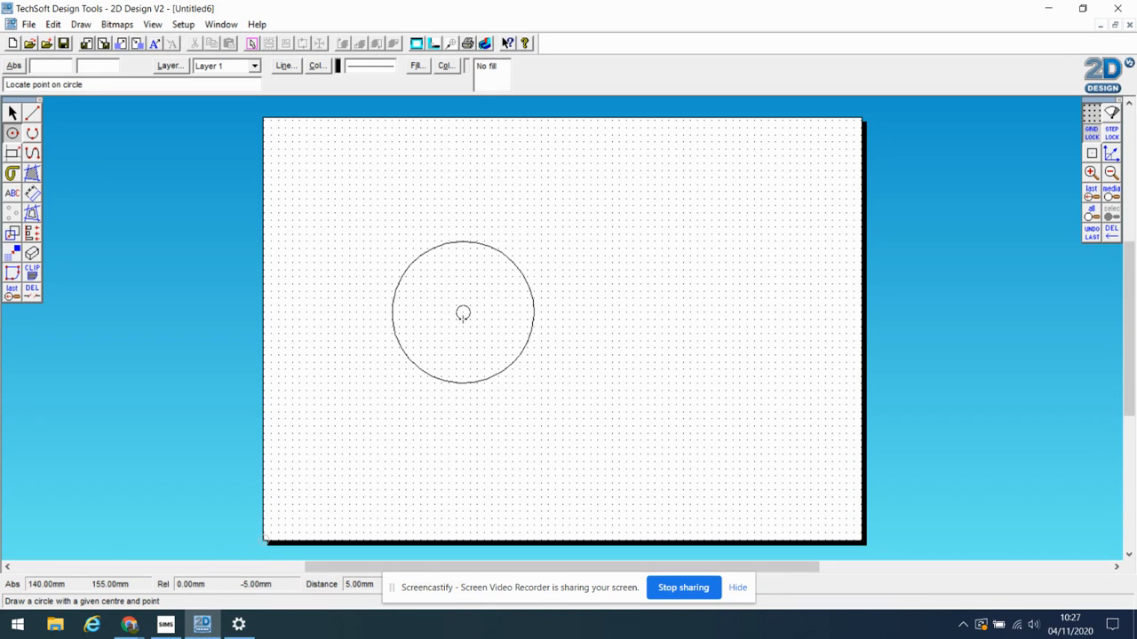
left_click(463, 312)
Step: Draw a second small circle just beside the centre circle, and delete it
left_click(490, 306)
left_click(497, 311)
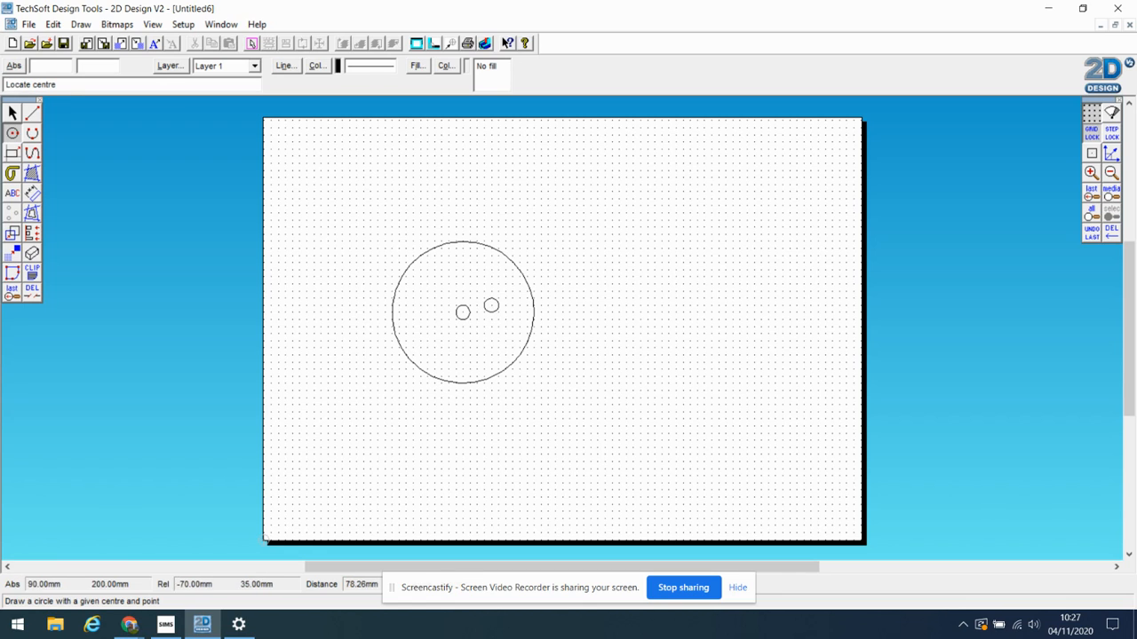
key("Escape")
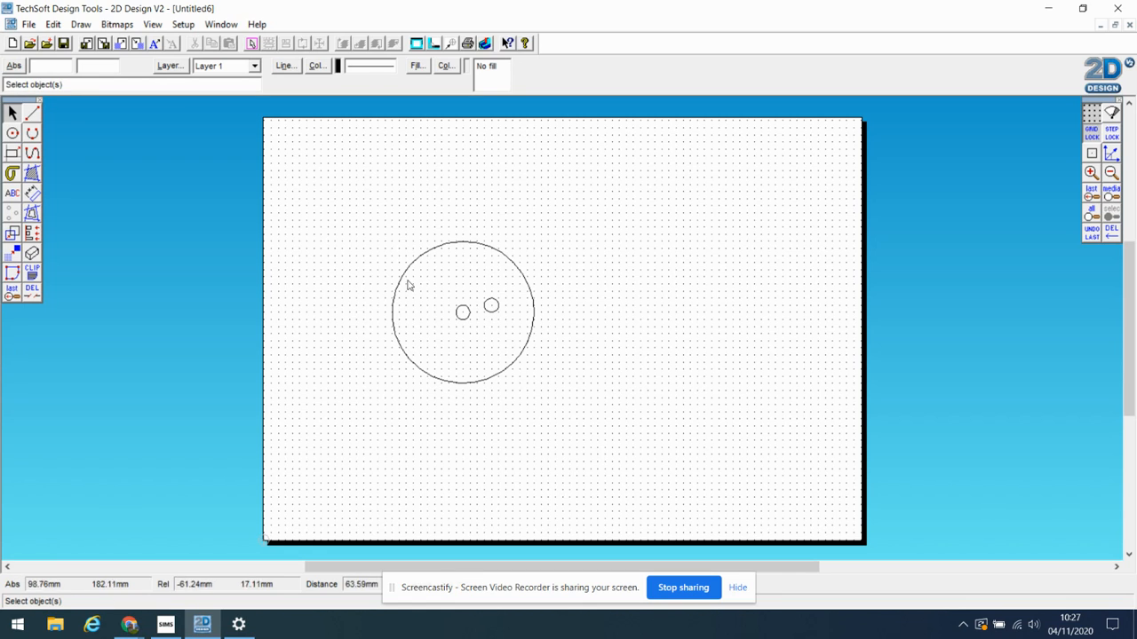
left_click(494, 313)
key("Delete")
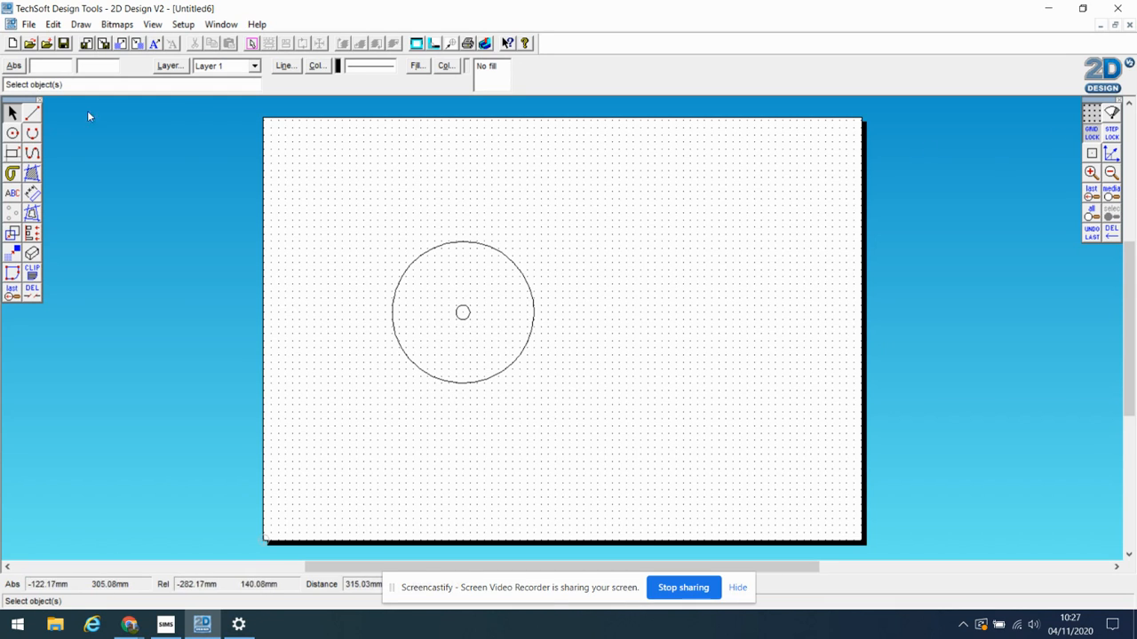
Step: Set the radius of the small centre circle to 1 mm
left_click(465, 320)
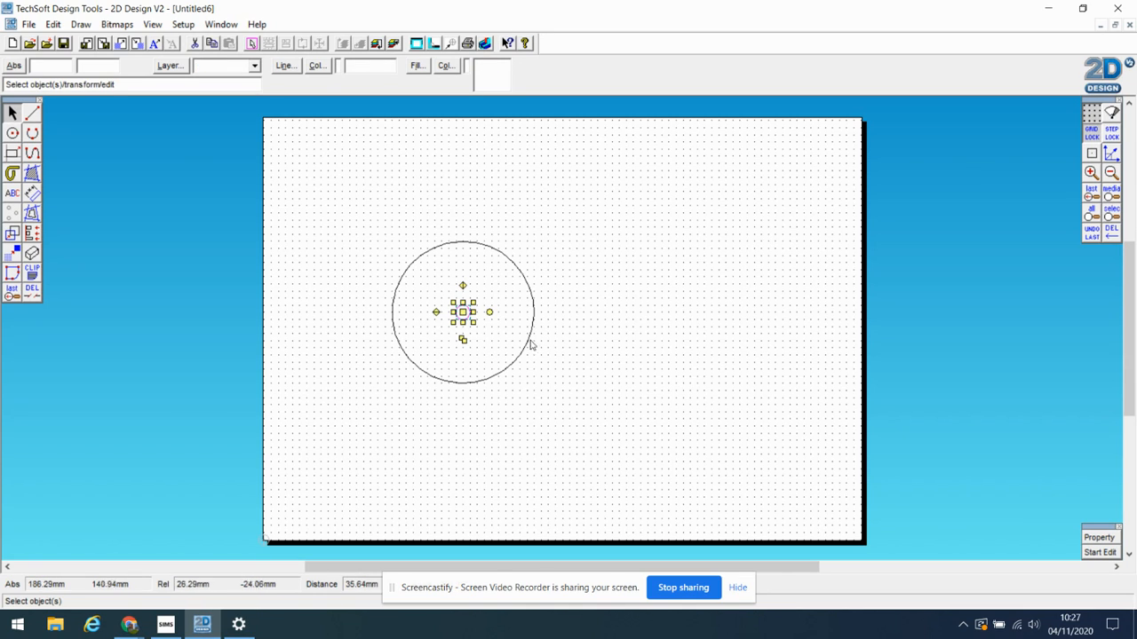
left_click(579, 351)
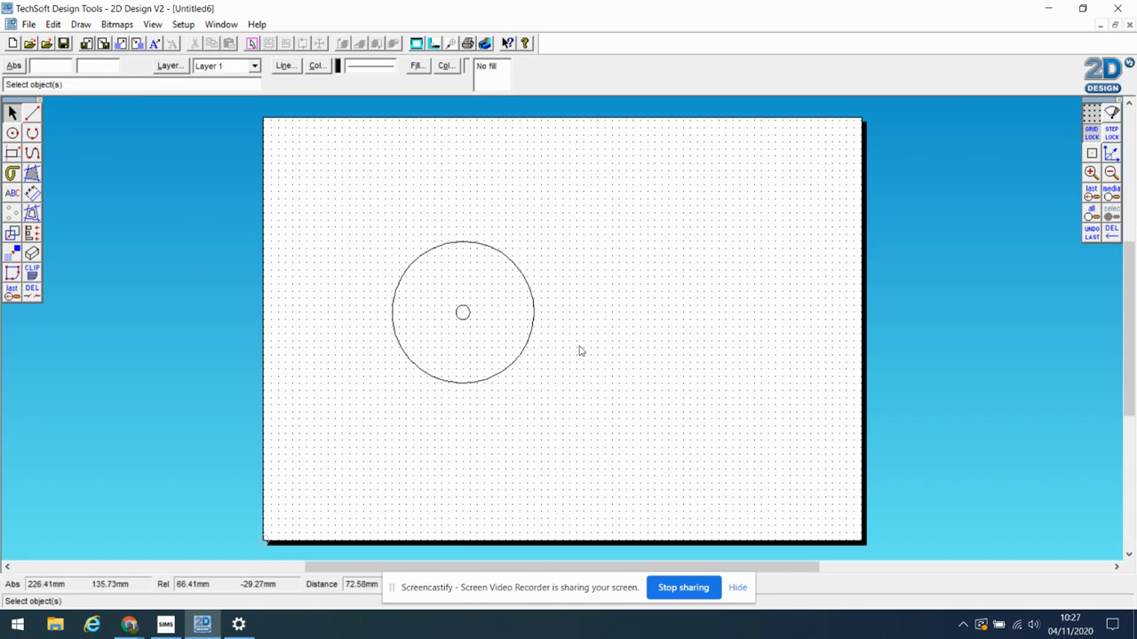
left_click(463, 316)
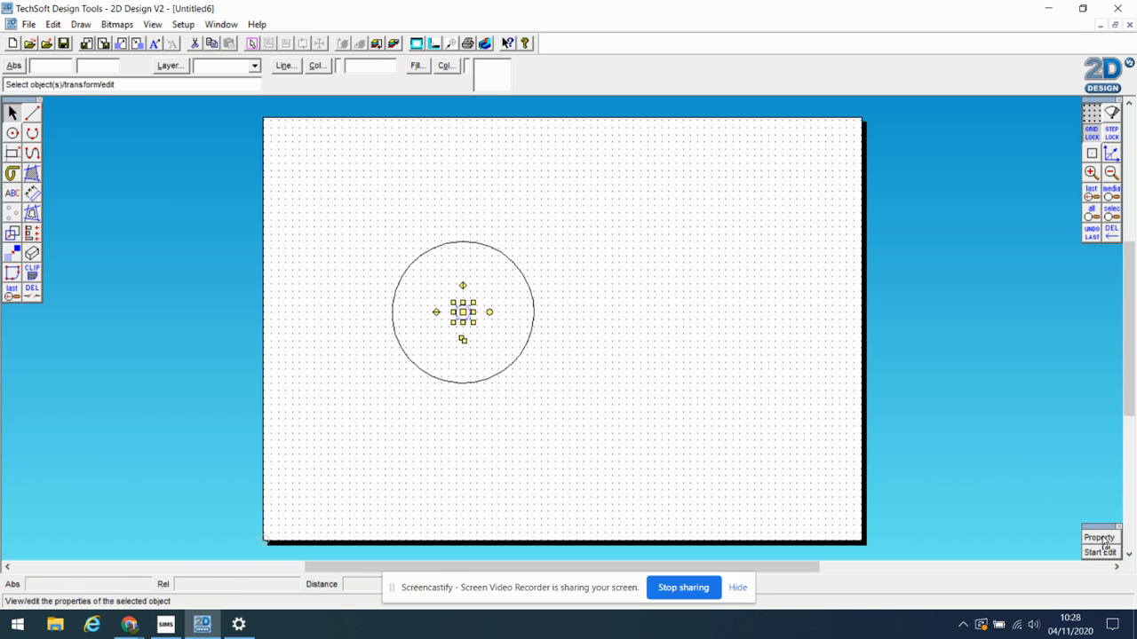
left_click(1100, 537)
left_click_drag(509, 260, 417, 257)
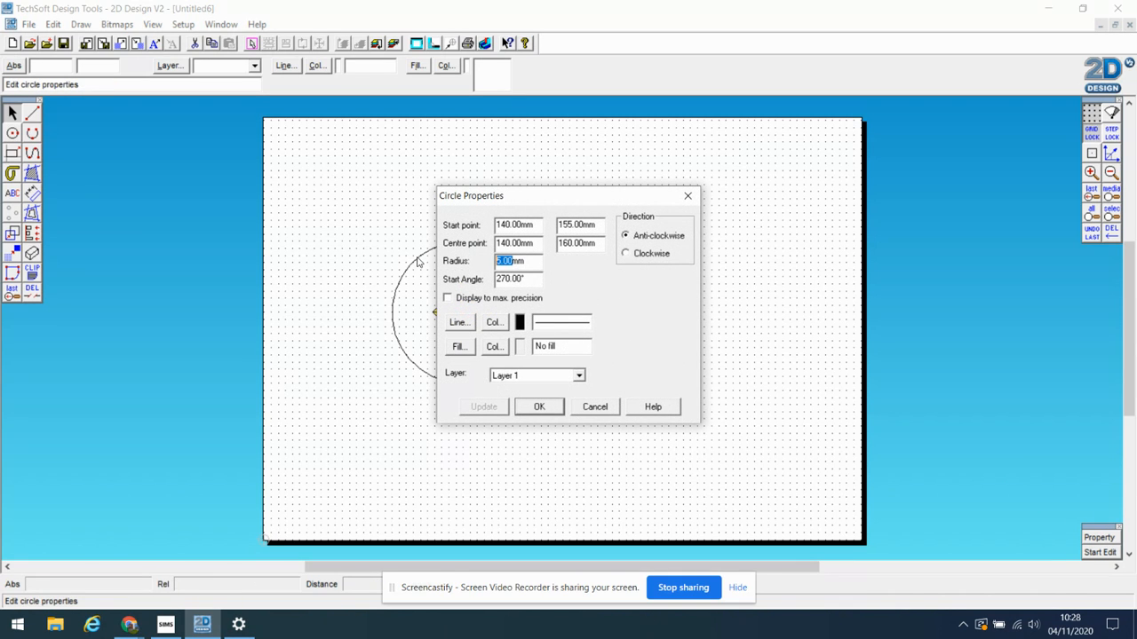
type("1")
left_click(480, 407)
left_click(541, 406)
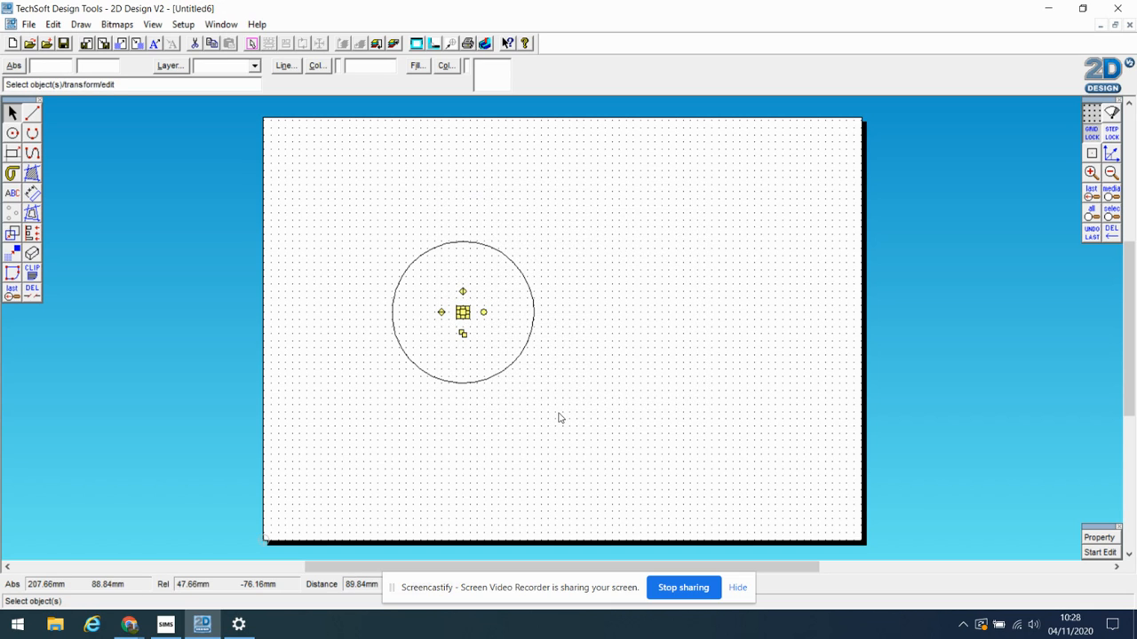
left_click(594, 388)
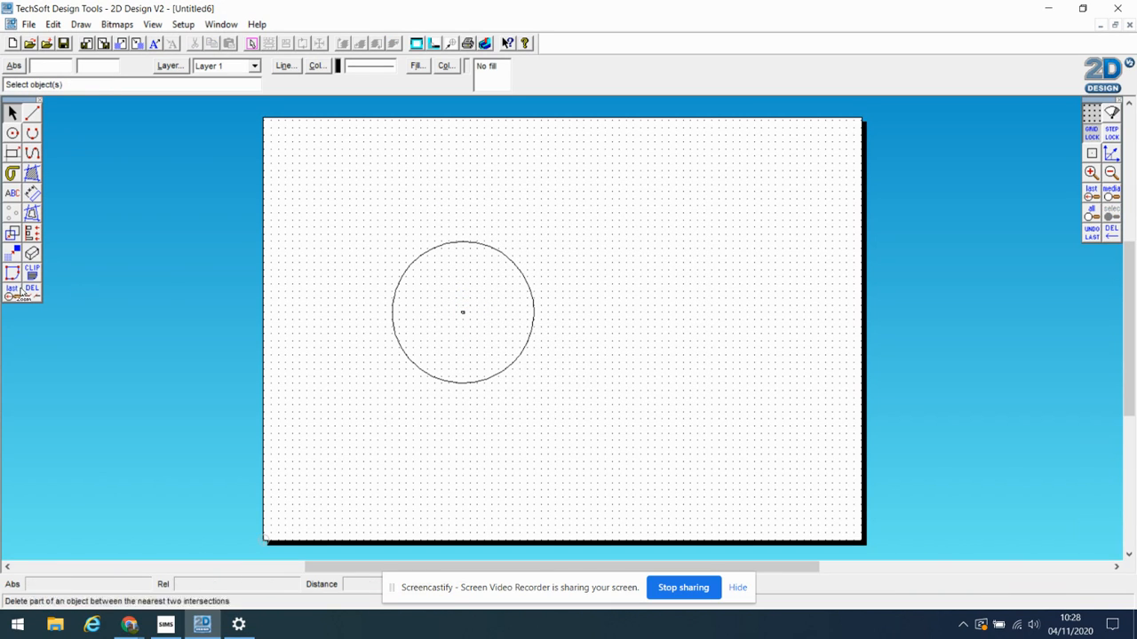
Step: Draw a circle of about 11 mm radius inside the large circle, centred 35 mm above its centre
left_click(7, 296)
left_click(27, 293)
left_click(363, 227)
left_click(561, 389)
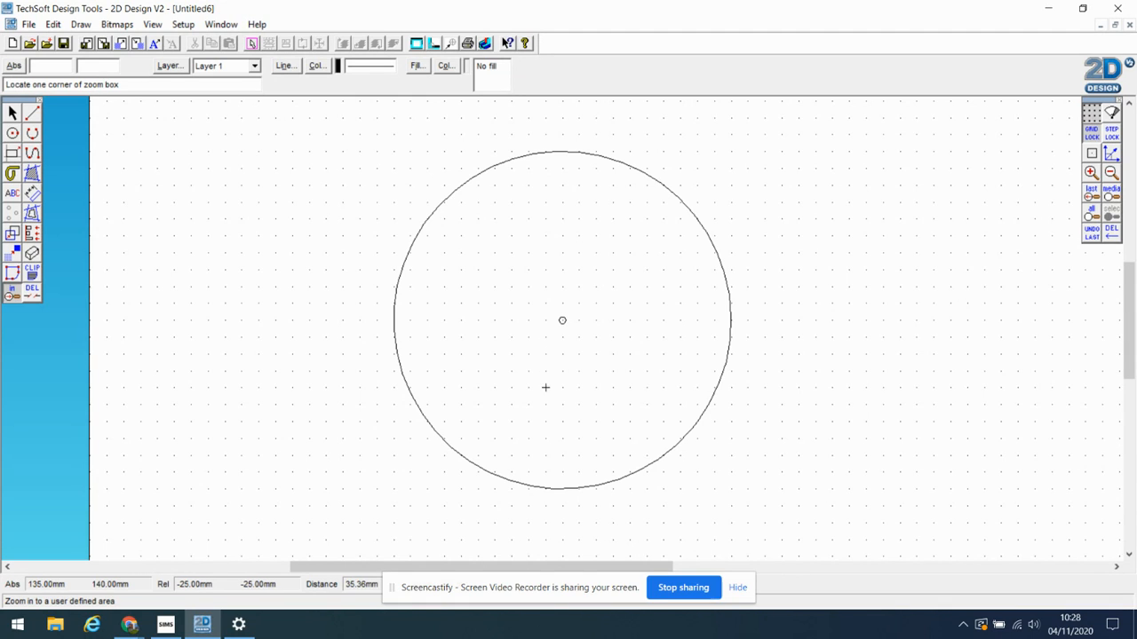
left_click(562, 203)
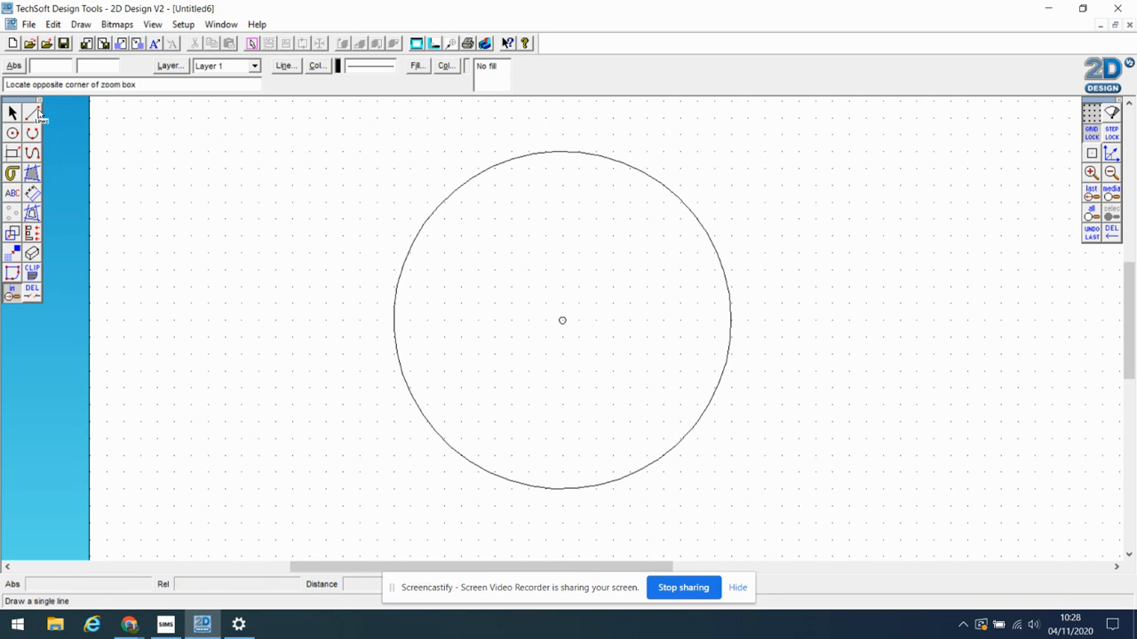
left_click(11, 134)
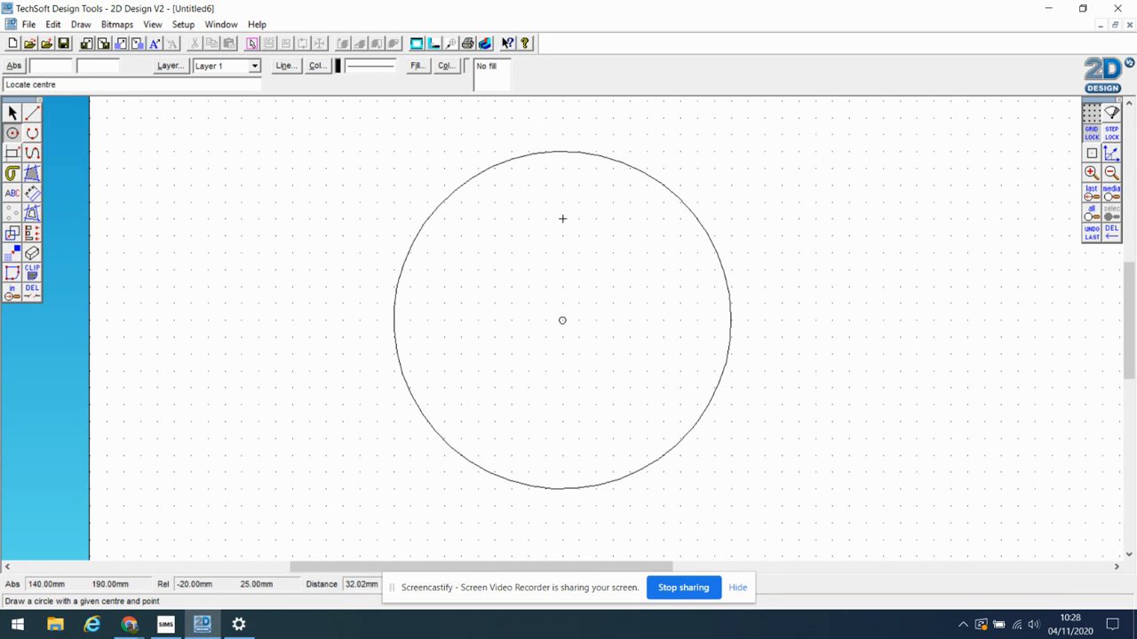
left_click(562, 202)
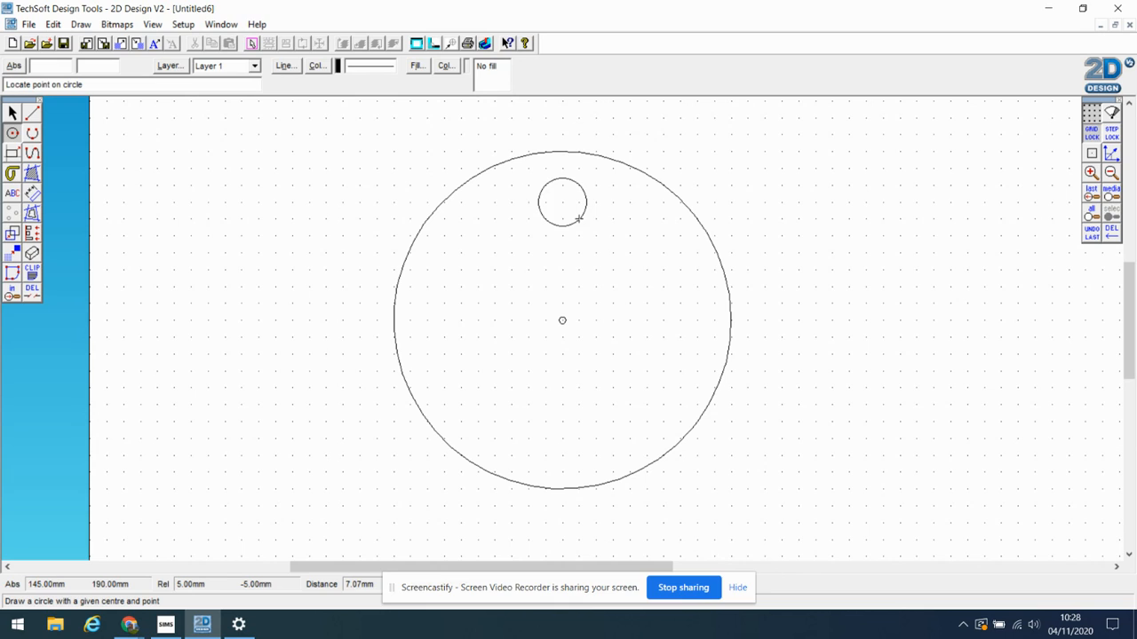
left_click(579, 235)
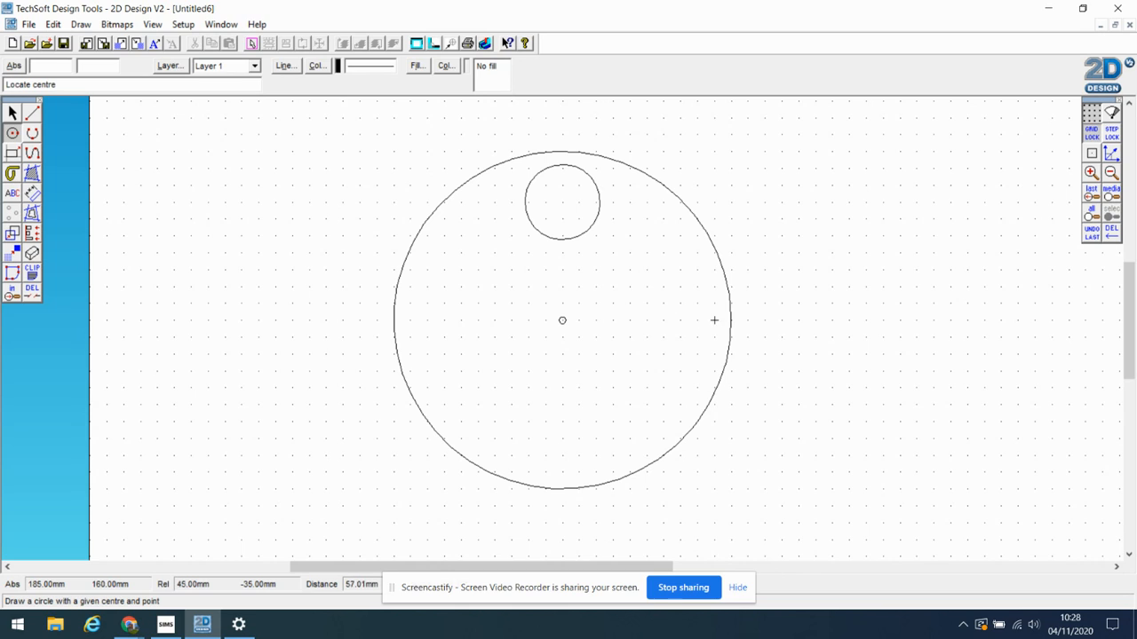
Step: Try placing matching circles of about 11 mm radius at the right and lower sides of the large circle
left_click(715, 332)
left_click(562, 439)
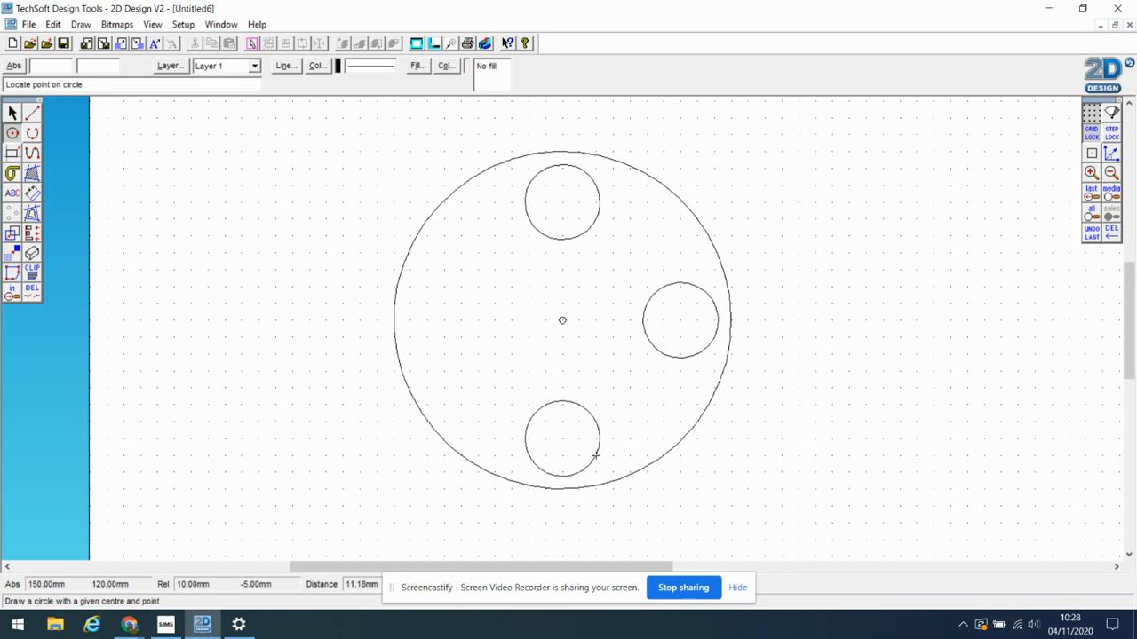
left_click(595, 455)
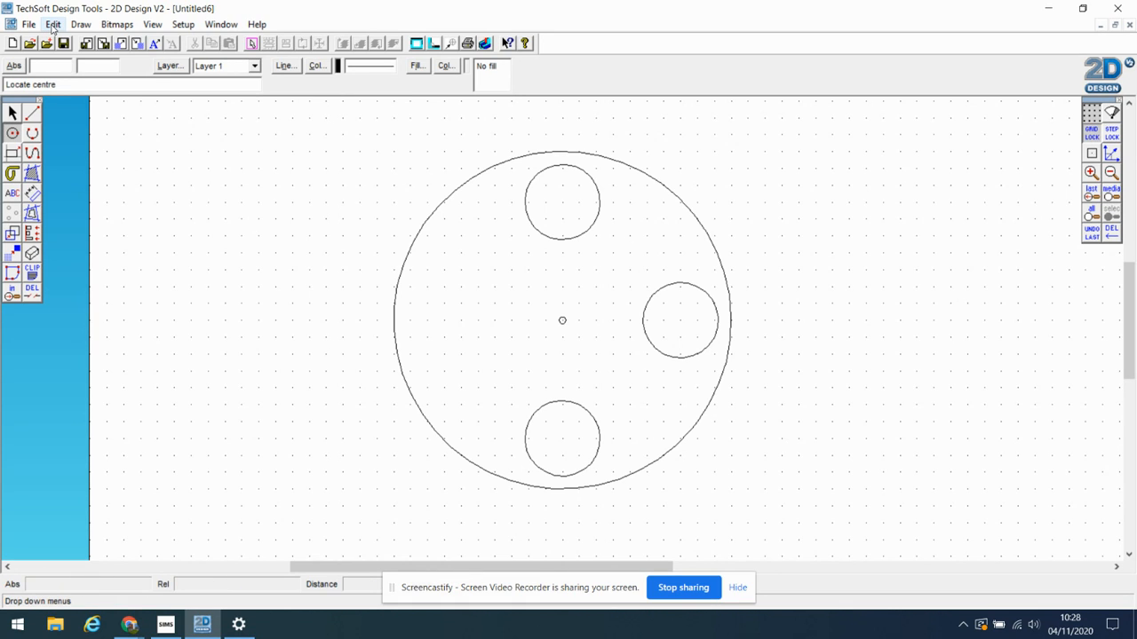
Step: Delete the circles at the right and lower sides of the large circle
left_click(13, 112)
left_click(689, 359)
key("Delete")
left_click(599, 431)
key("Delete")
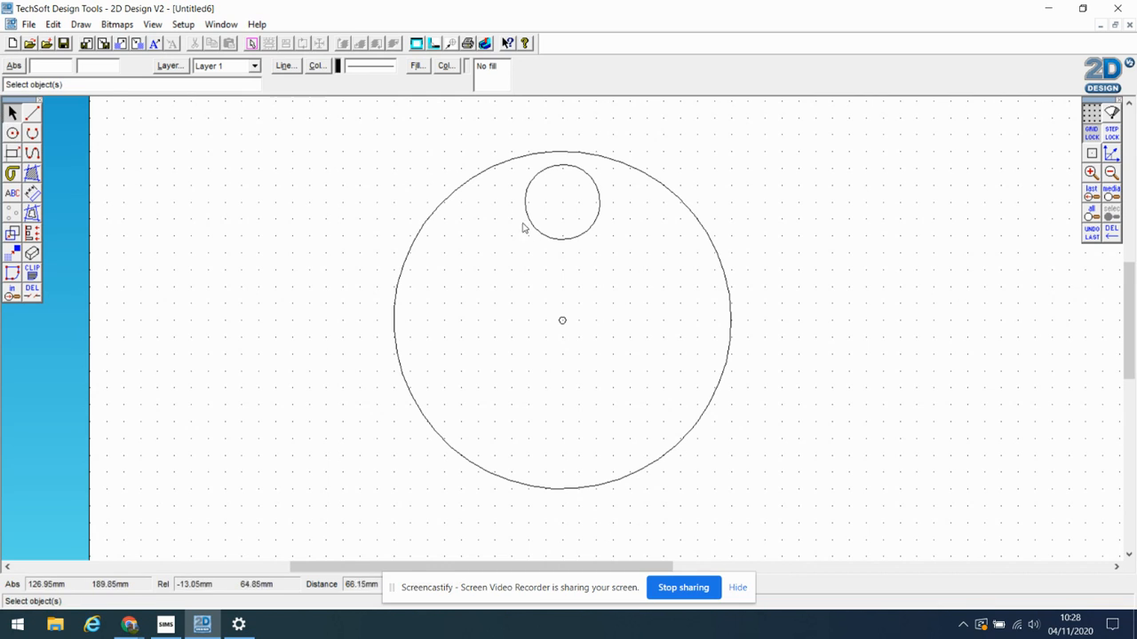
Step: Set the radius of the remaining inner circle near the upper edge to 5 mm
left_click(545, 239)
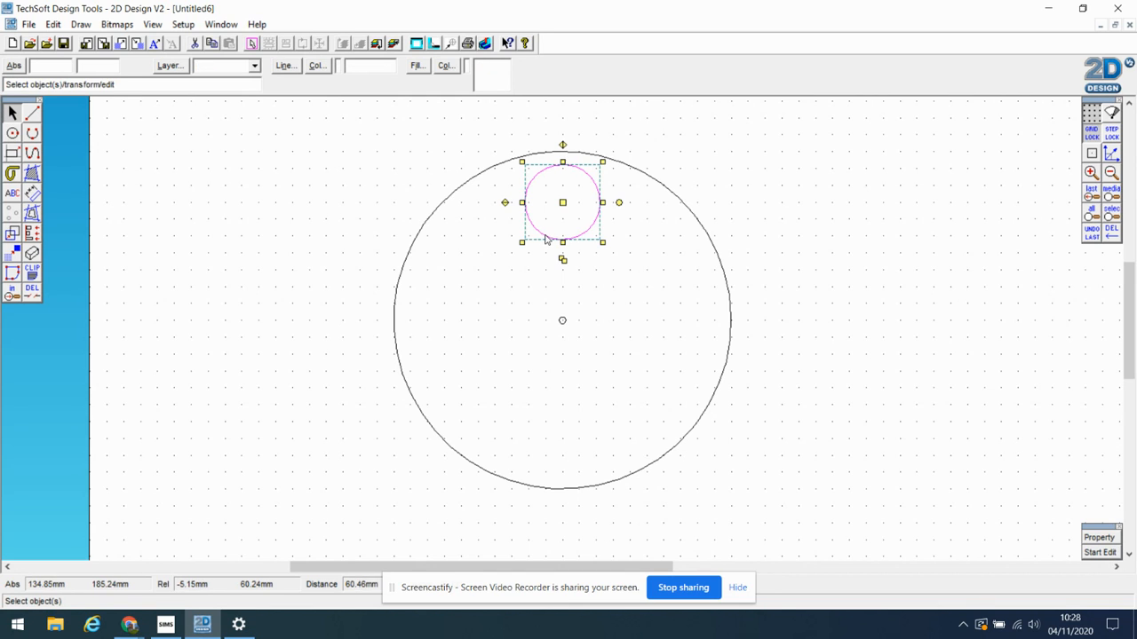
left_click(1099, 538)
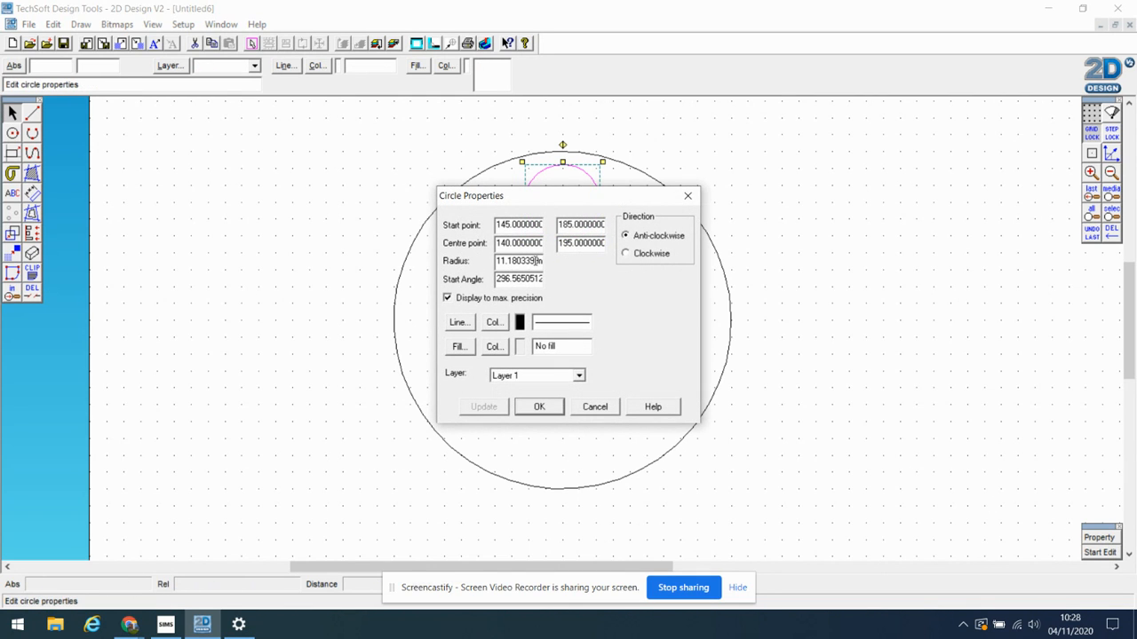
left_click_drag(540, 260, 431, 261)
type("1")
type("5mm")
left_click(484, 407)
left_click(539, 407)
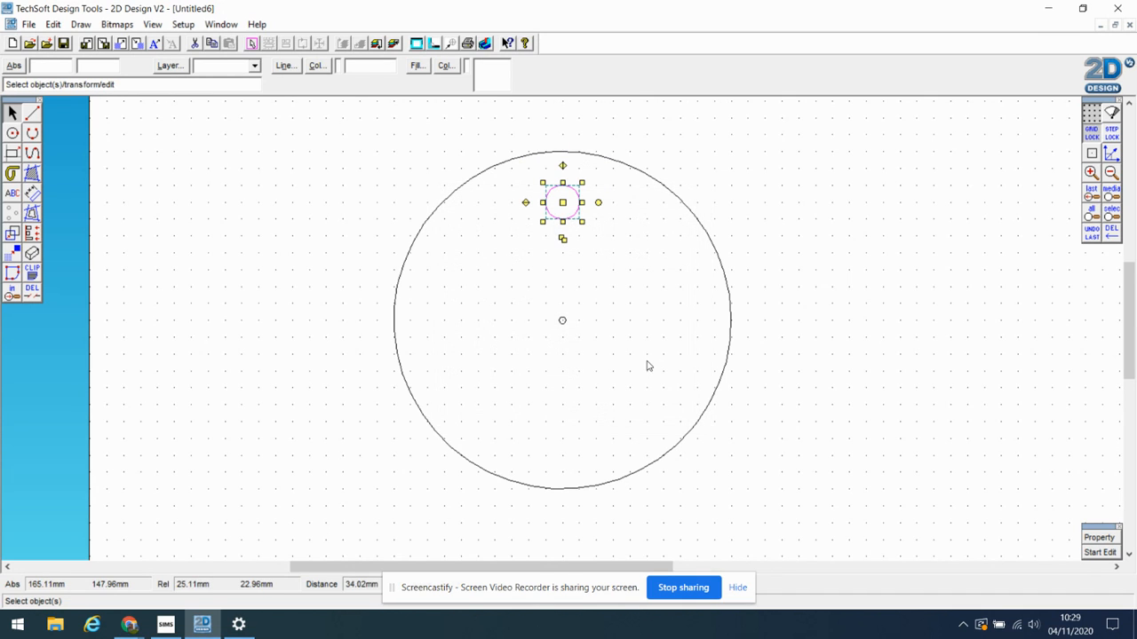
Step: Set the radius of the upper inner circle to 8 mm
left_click(1098, 537)
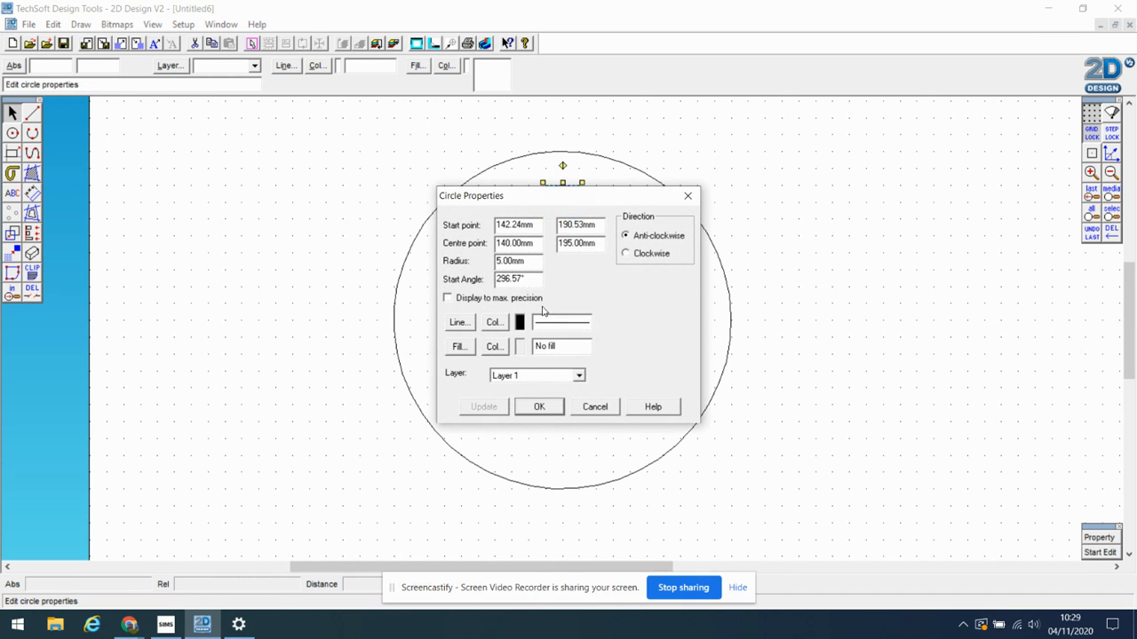
left_click_drag(511, 260, 457, 259)
type("8")
left_click(484, 407)
left_click(539, 407)
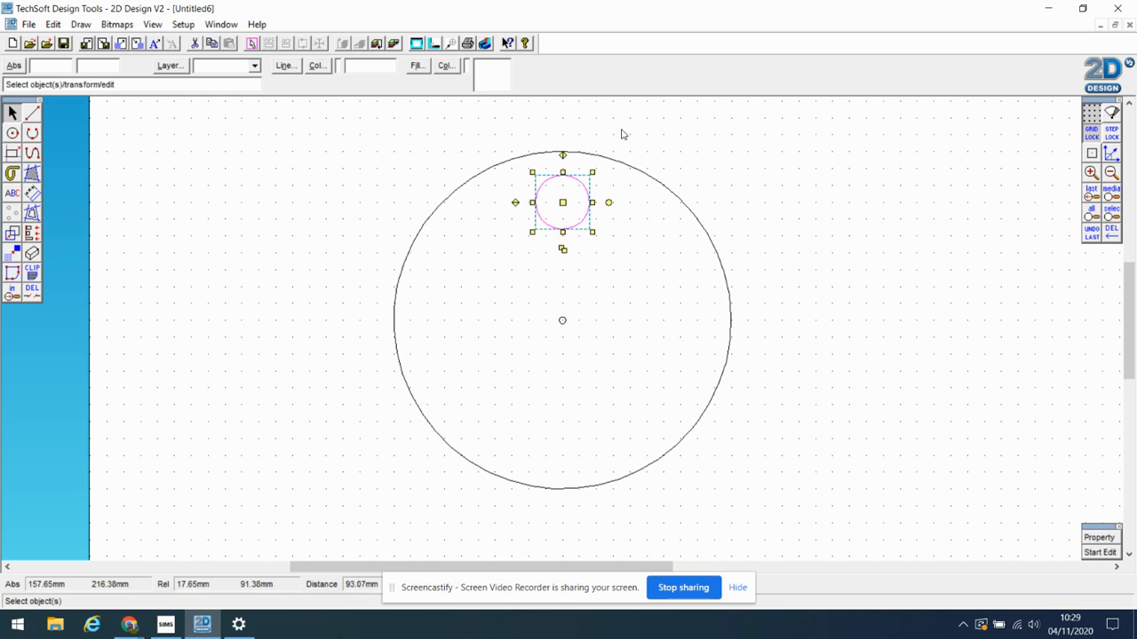
Step: Circular-array the upper inner circle around the large circle's centre at 60° with 6 repeats, and undo the array
left_click(12, 235)
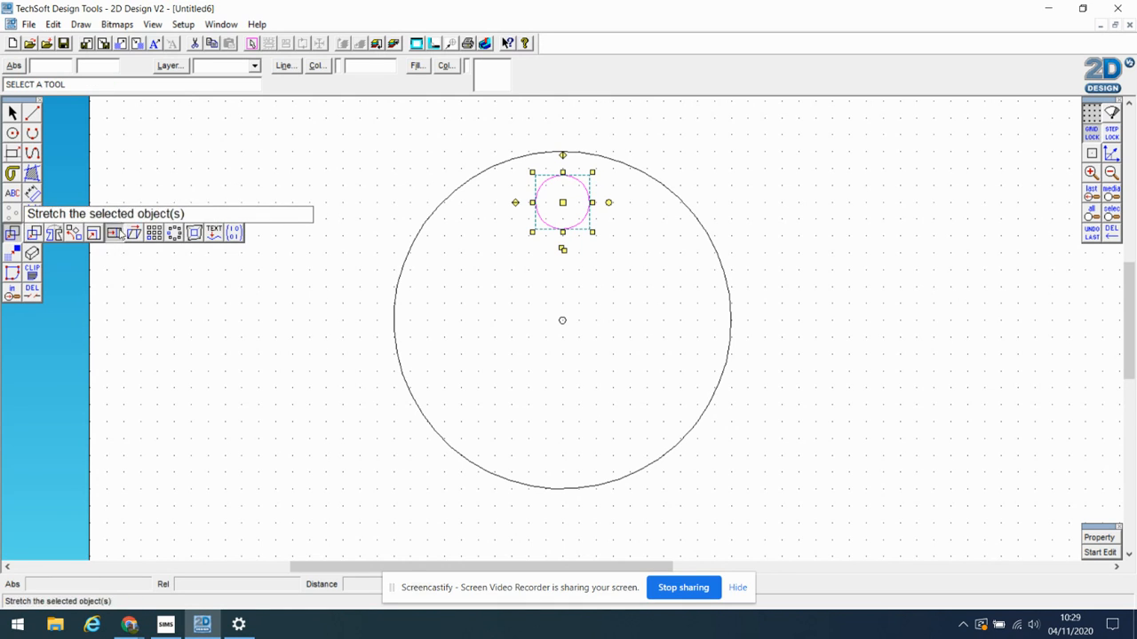
left_click(175, 232)
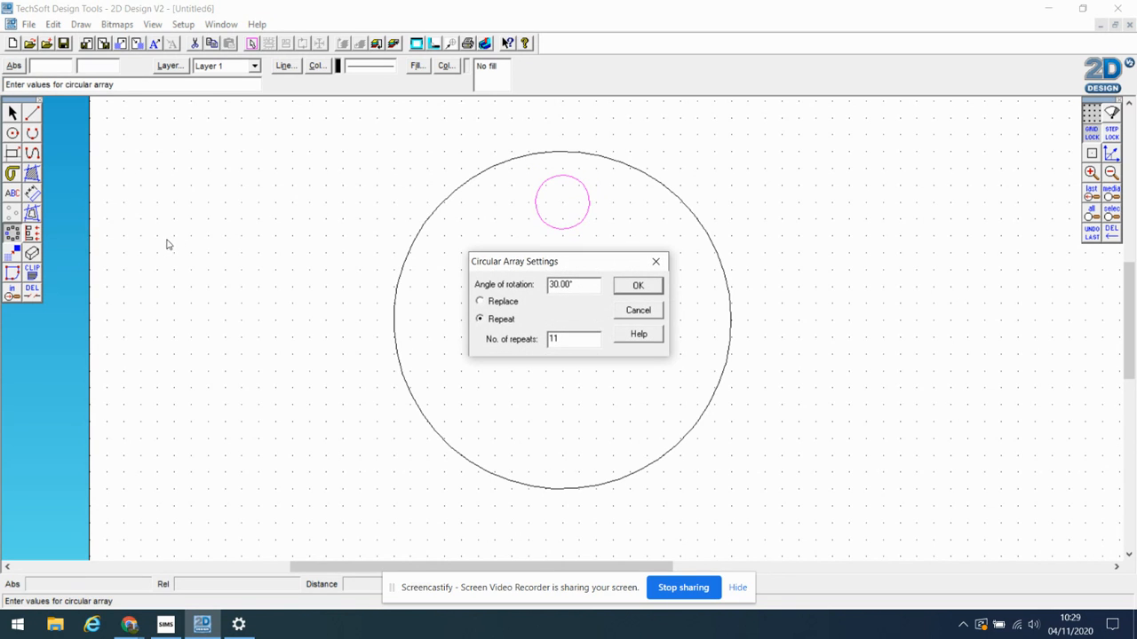
left_click_drag(583, 284, 560, 284)
type("60")
left_click_drag(562, 340, 548, 343)
type("6")
left_click(638, 287)
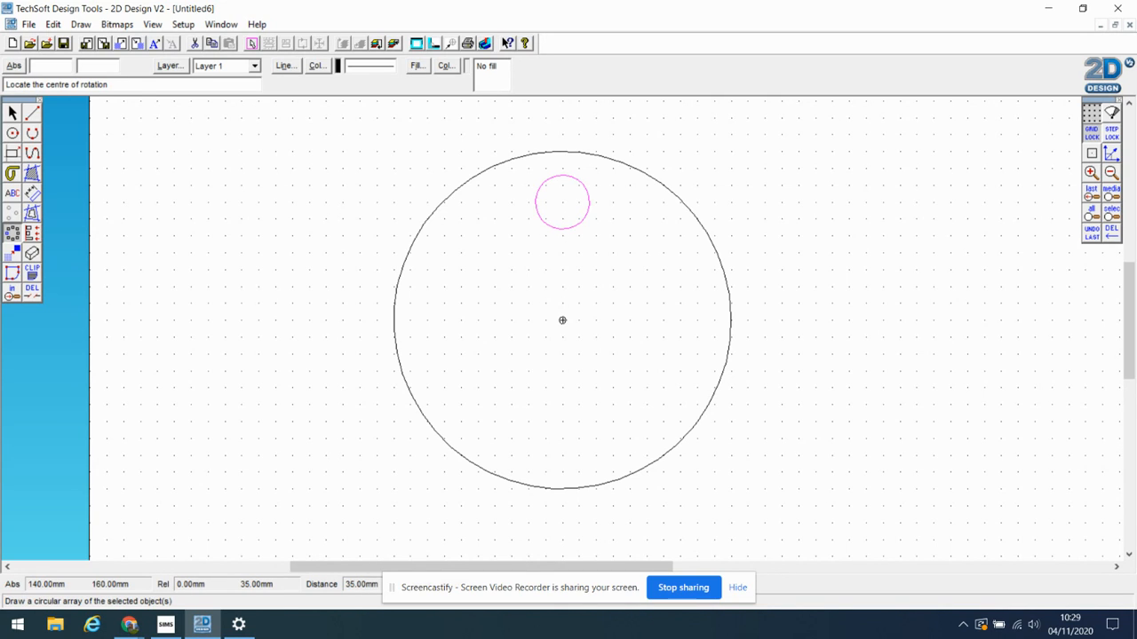
left_click(562, 320)
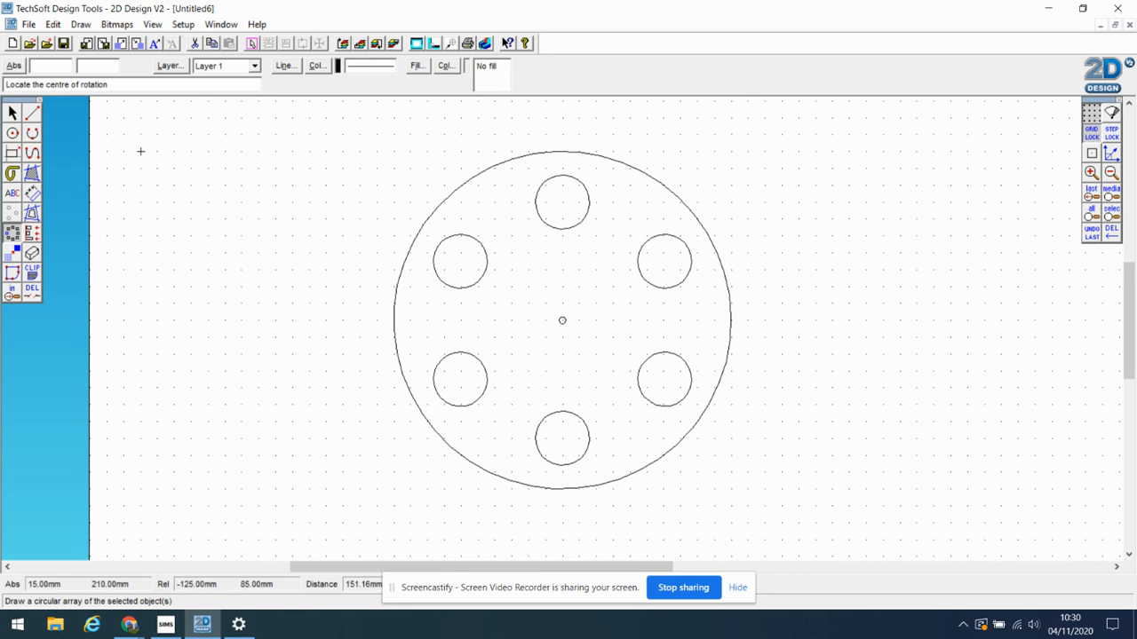
left_click(54, 24)
left_click(71, 41)
Step: Circular-array the upper inner circle around the large circle's centre at a 50° rotation angle with 7 repeats
left_click(12, 232)
left_click(562, 320)
left_click_drag(587, 286, 500, 288)
type("50")
left_click_drag(577, 334, 500, 340)
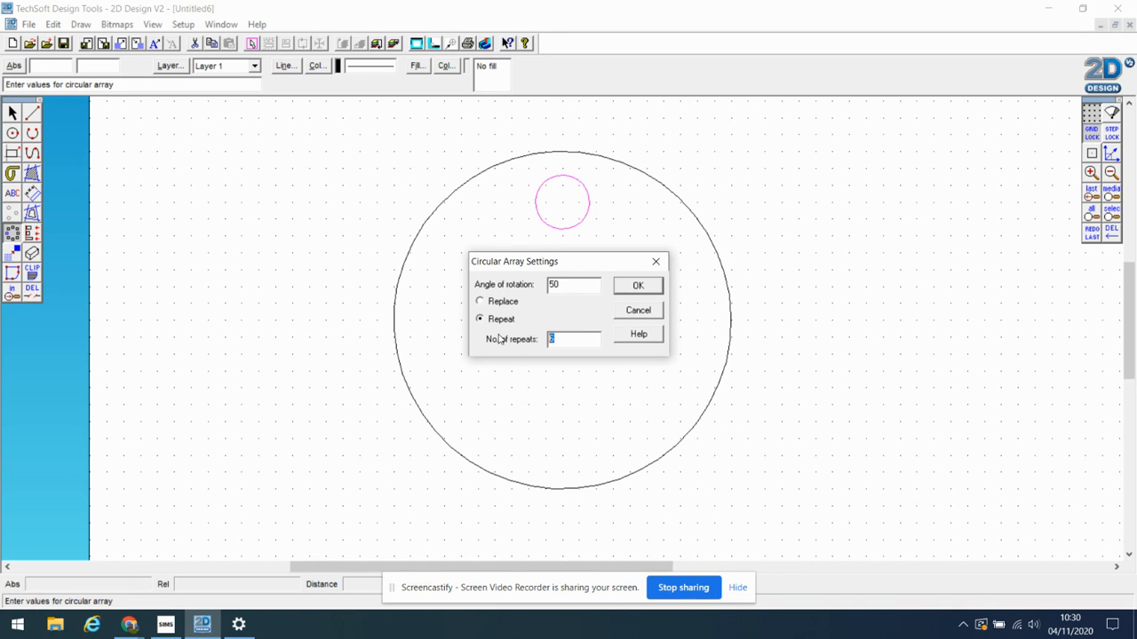
left_click(638, 286)
left_click(562, 320)
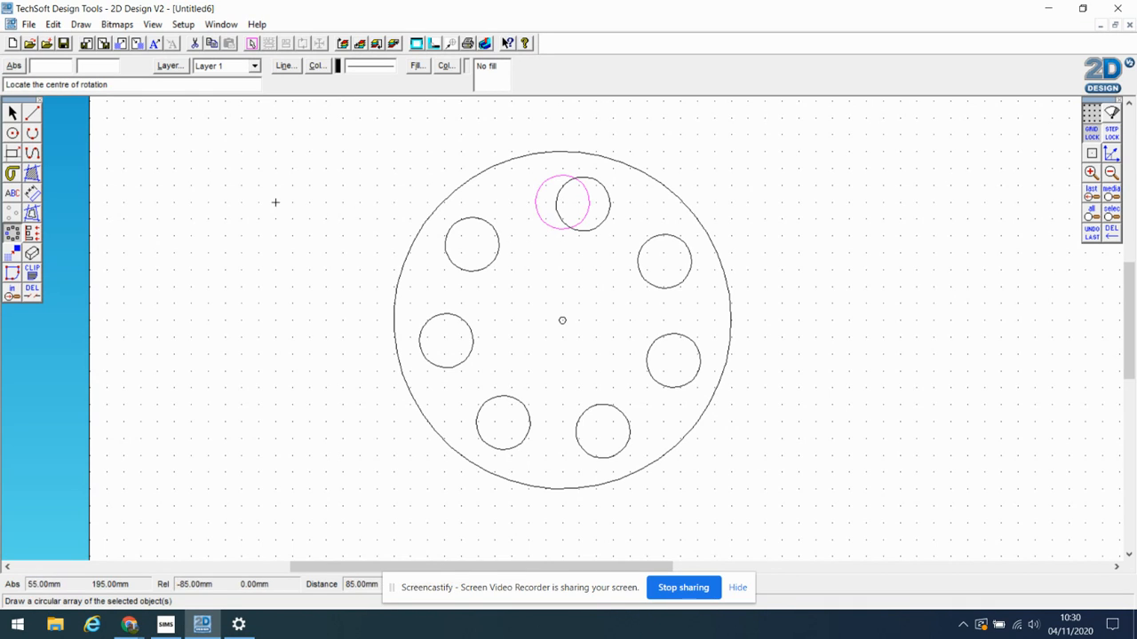
Step: Undo the last circular array of the upper inner circle
left_click(53, 24)
left_click(71, 41)
Step: Circular-array the upper inner circle around the large circle's centre at a 70° rotation angle with 7 repeats, and undo the array
left_click(12, 233)
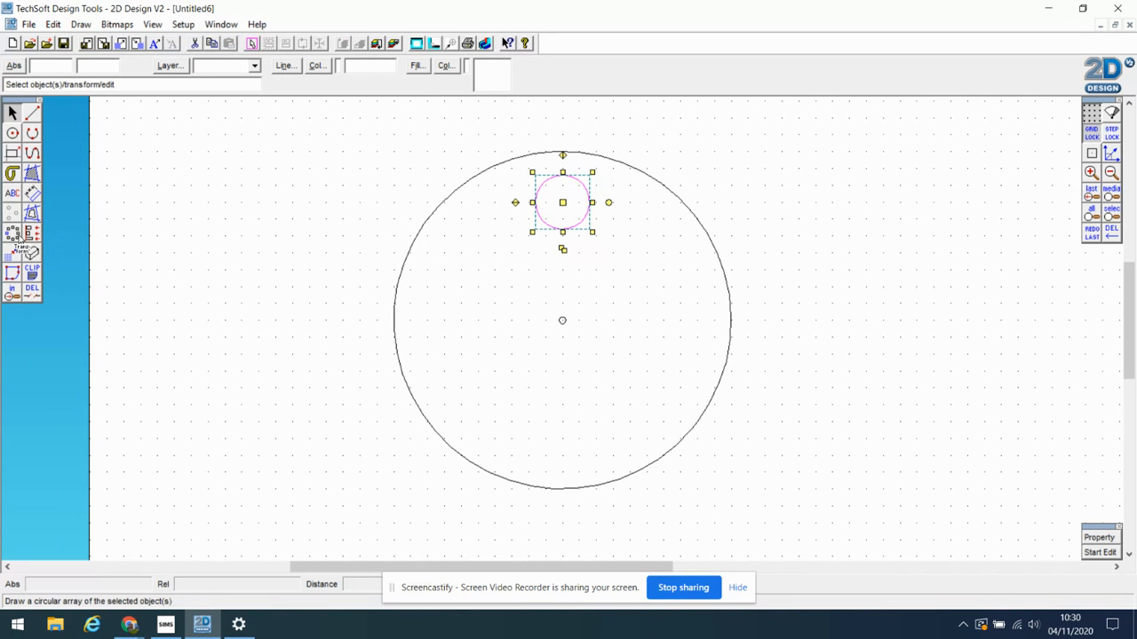
double_click(573, 289)
type("70")
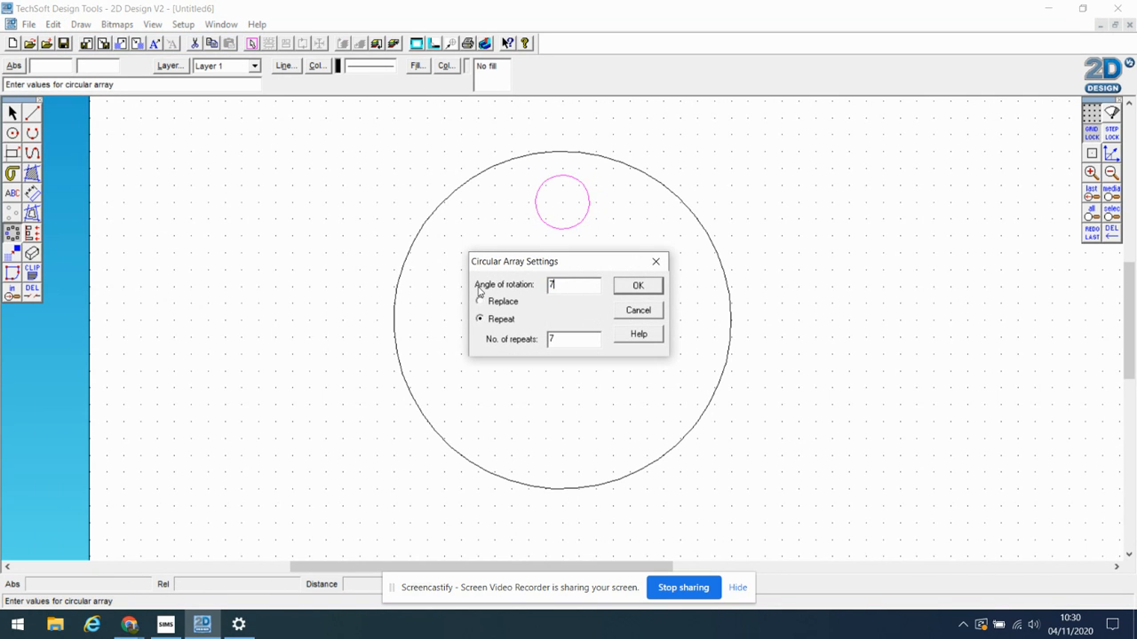
left_click(629, 288)
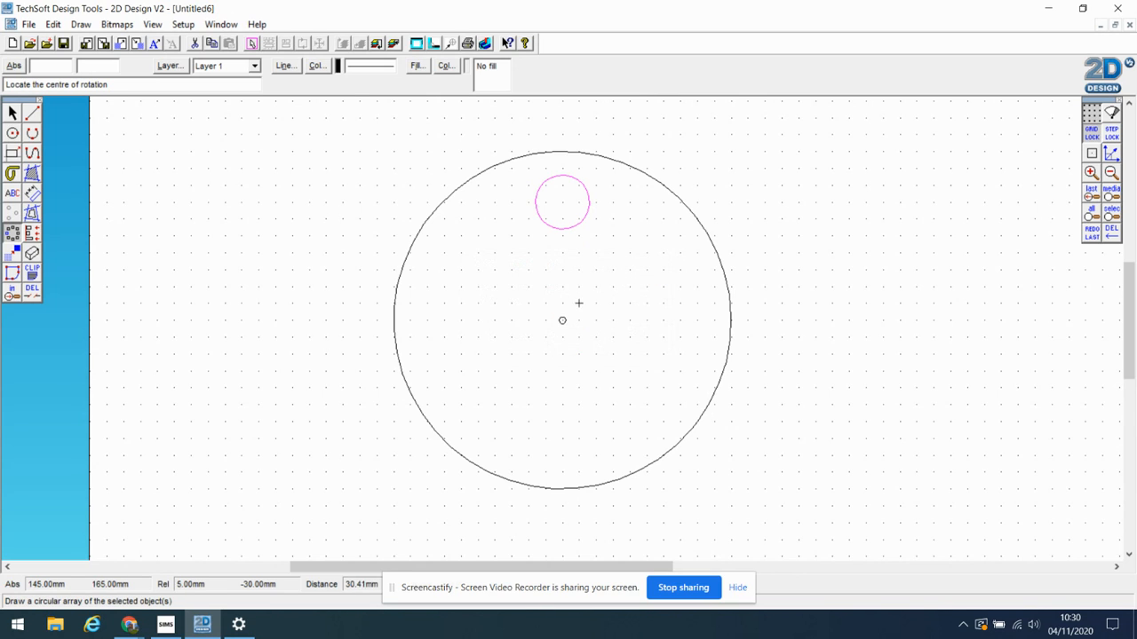
left_click(562, 320)
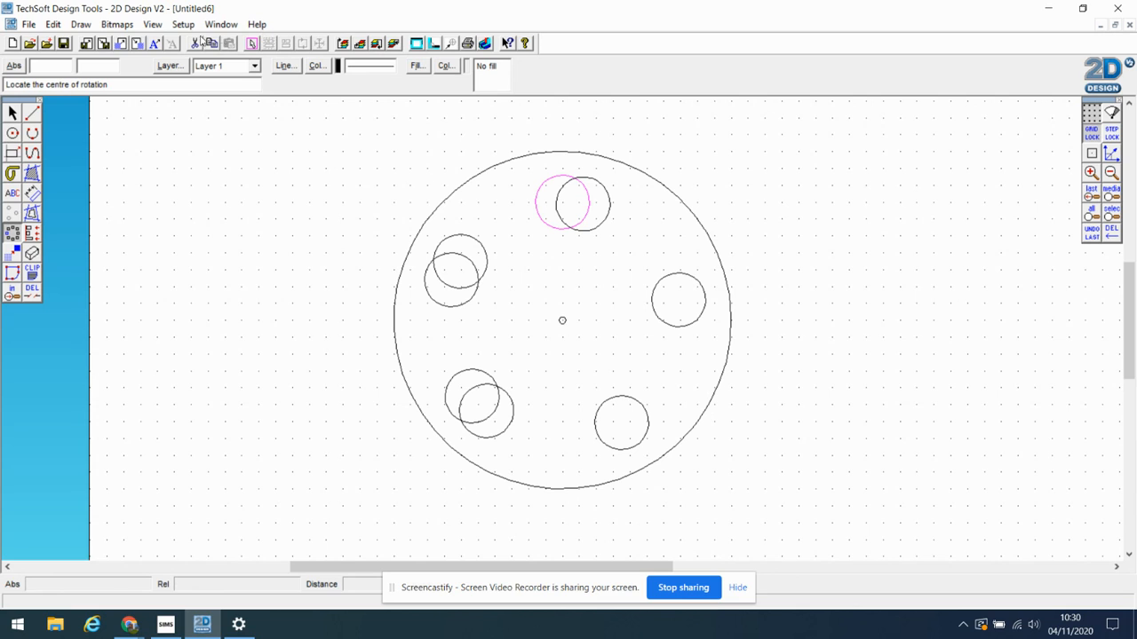
left_click(53, 24)
left_click(71, 41)
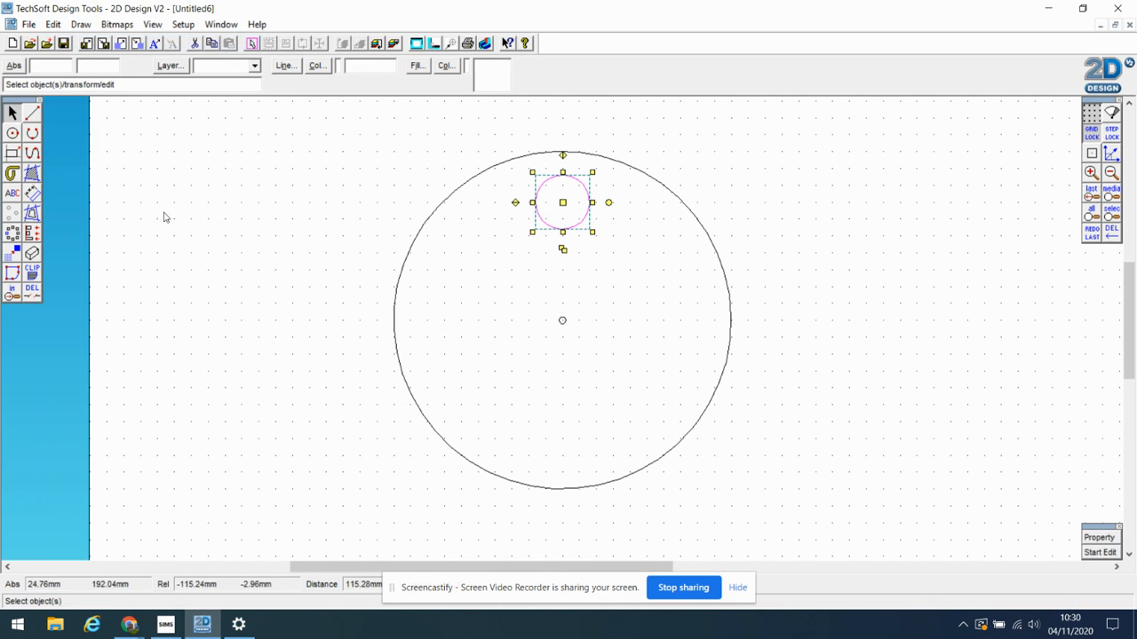
Step: Circular-array the upper inner circle around the large circle's centre at a 50° rotation angle with 6 repeats, and undo the array
left_click(13, 233)
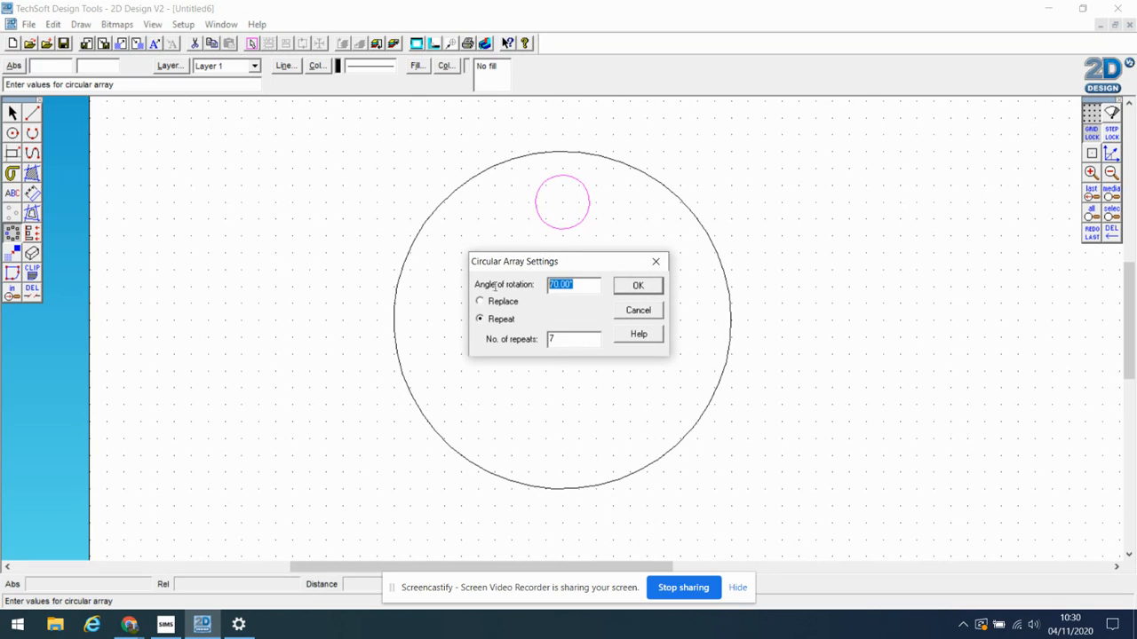
type("50")
left_click_drag(566, 337, 539, 338)
left_click(638, 285)
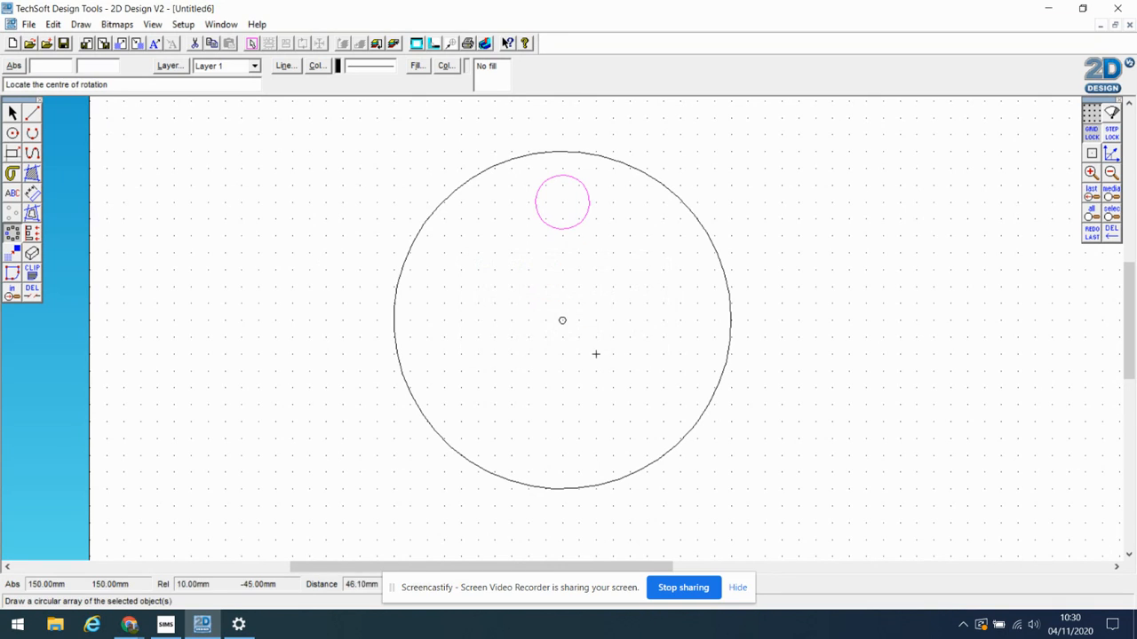
left_click(562, 320)
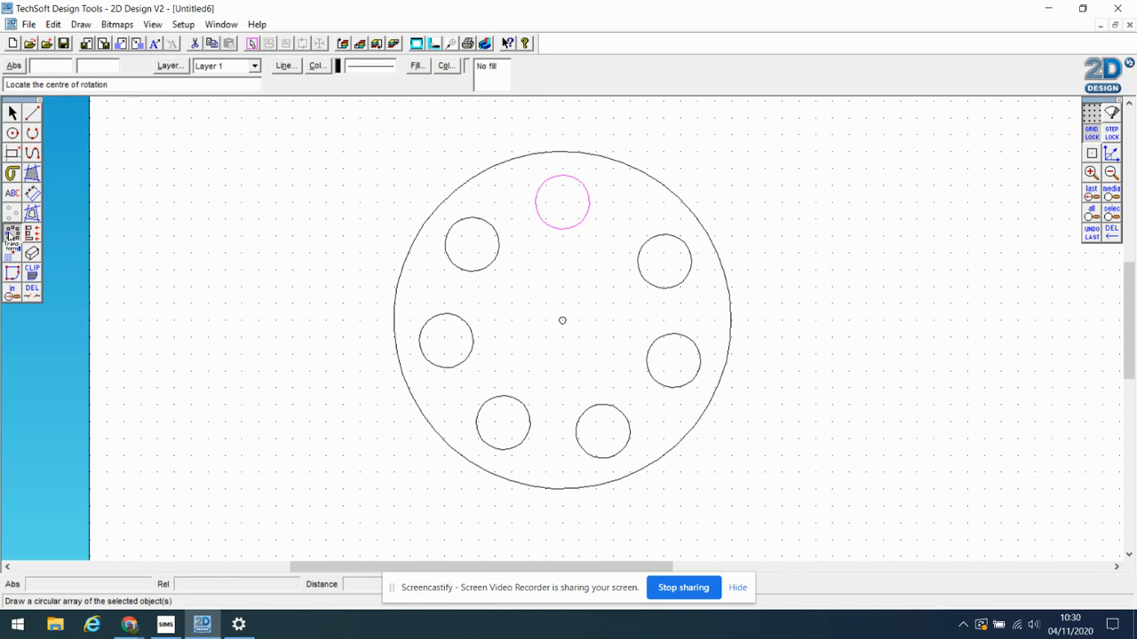
left_click(54, 25)
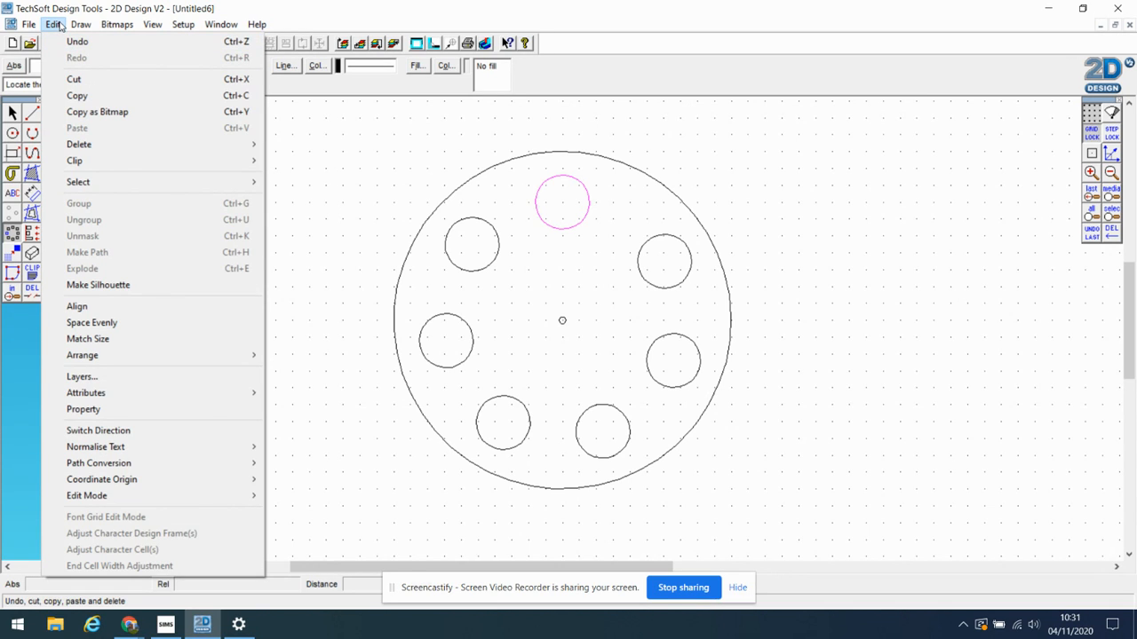
left_click(76, 42)
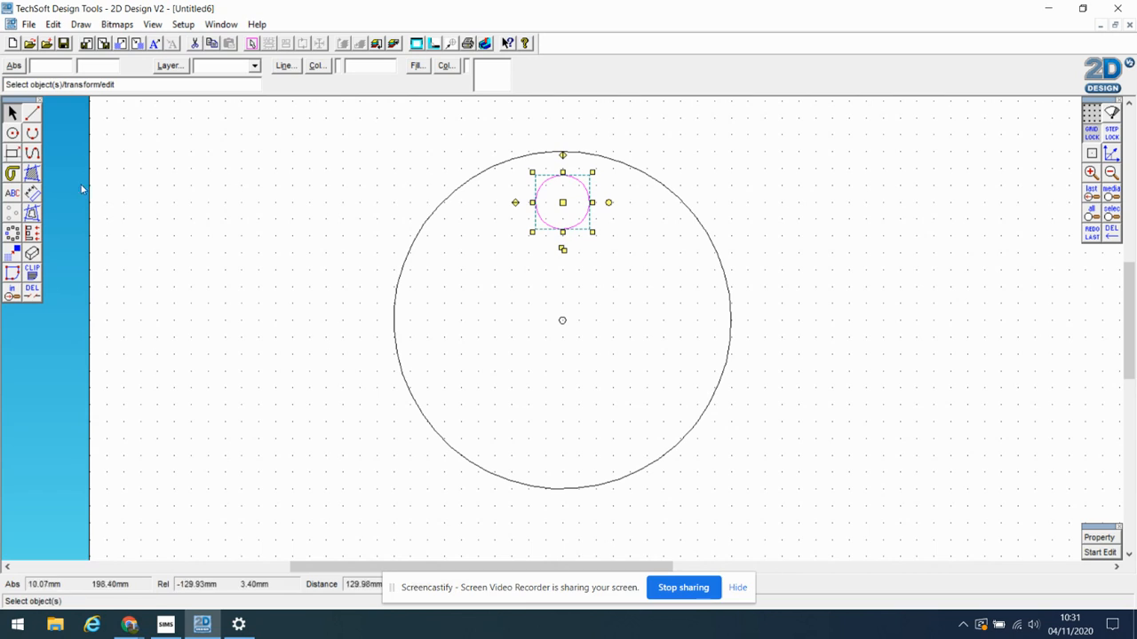
Step: Draw a circle of 5 mm radius between the upper inner circle and the centre hole, centred vertically in line with both
left_click(13, 133)
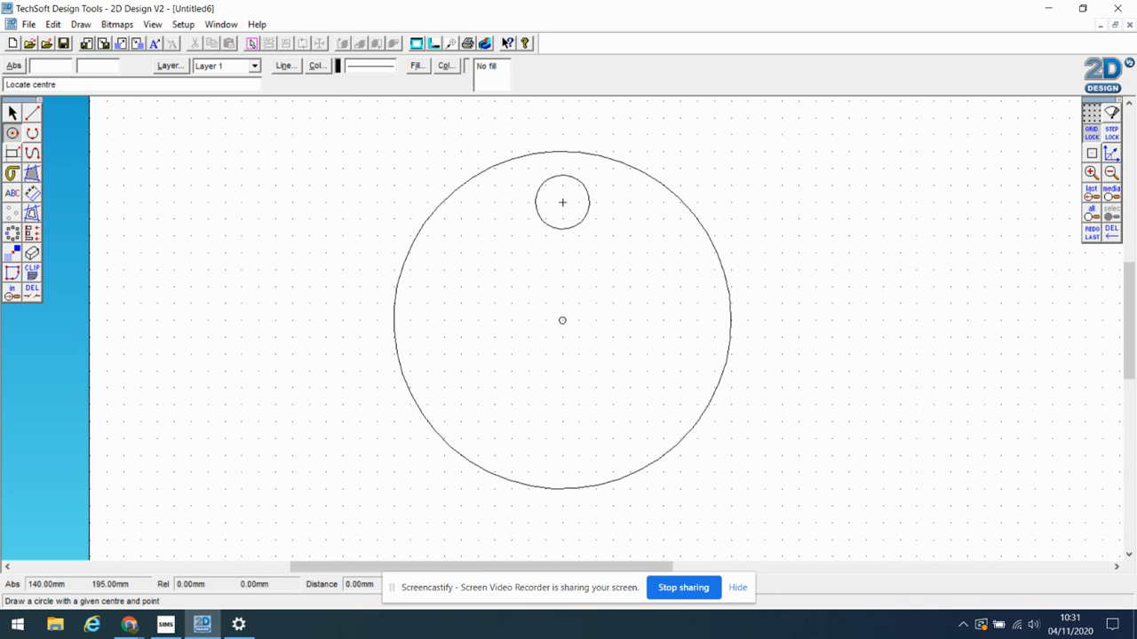
left_click(562, 286)
left_click(578, 286)
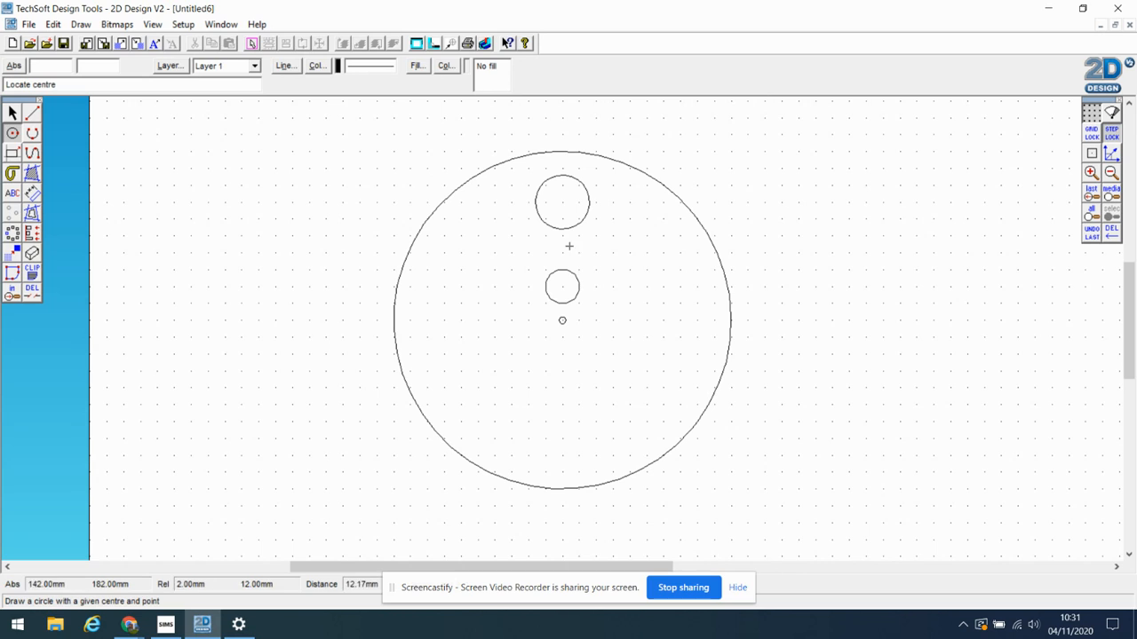
Step: Draw two straight lines joining the left and right sides of the upper inner circle to the matching sides of the smaller circle below
left_click(32, 112)
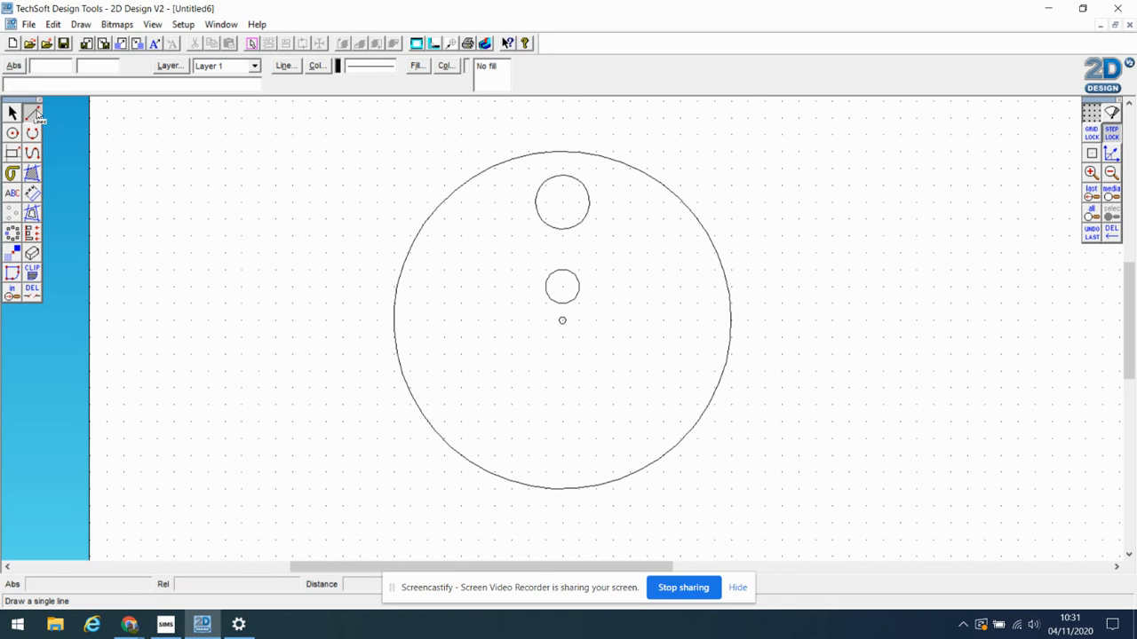
left_click(535, 202)
left_click(545, 288)
left_click(589, 203)
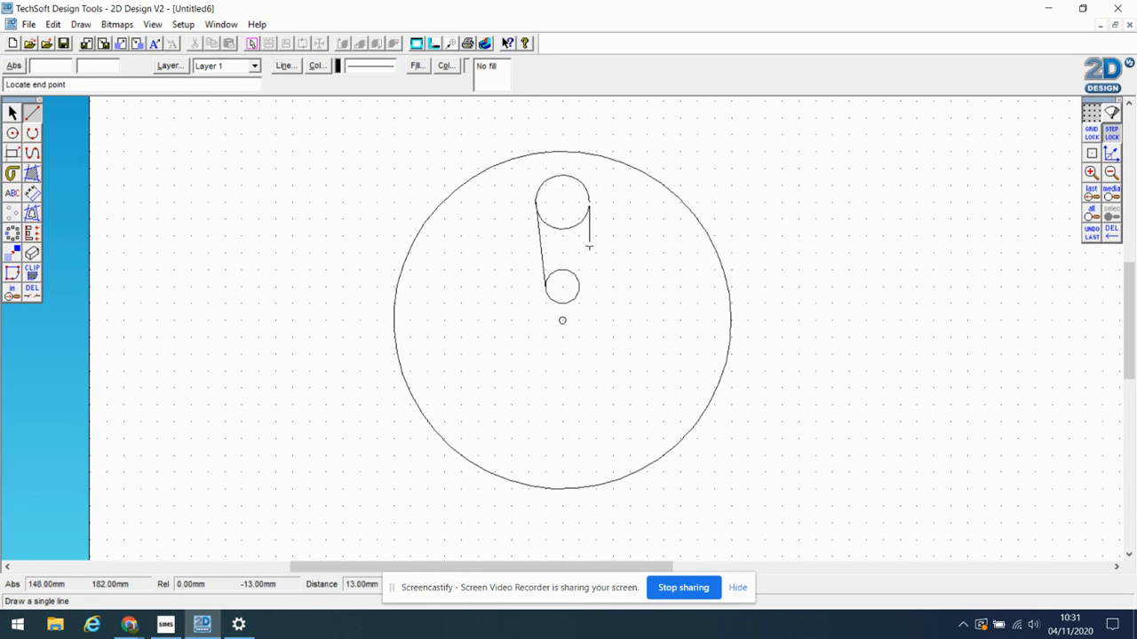
left_click(578, 286)
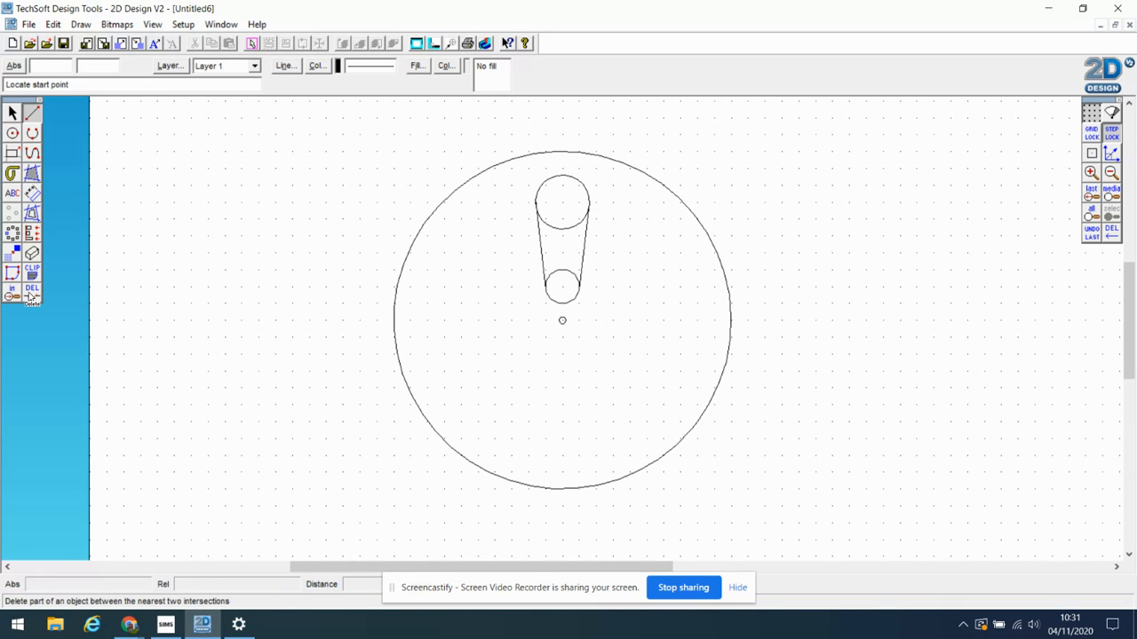
Step: Delete the whole upper inner circle with the delete-any-object tool, and undo the deletion
left_click_drag(32, 297, 61, 300)
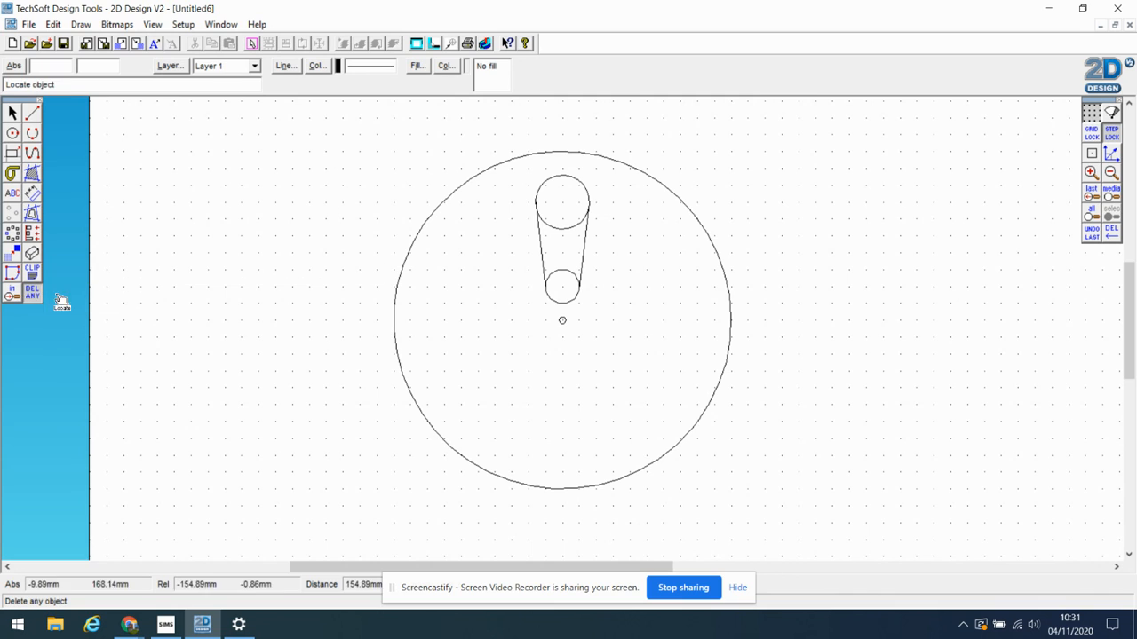
left_click(571, 235)
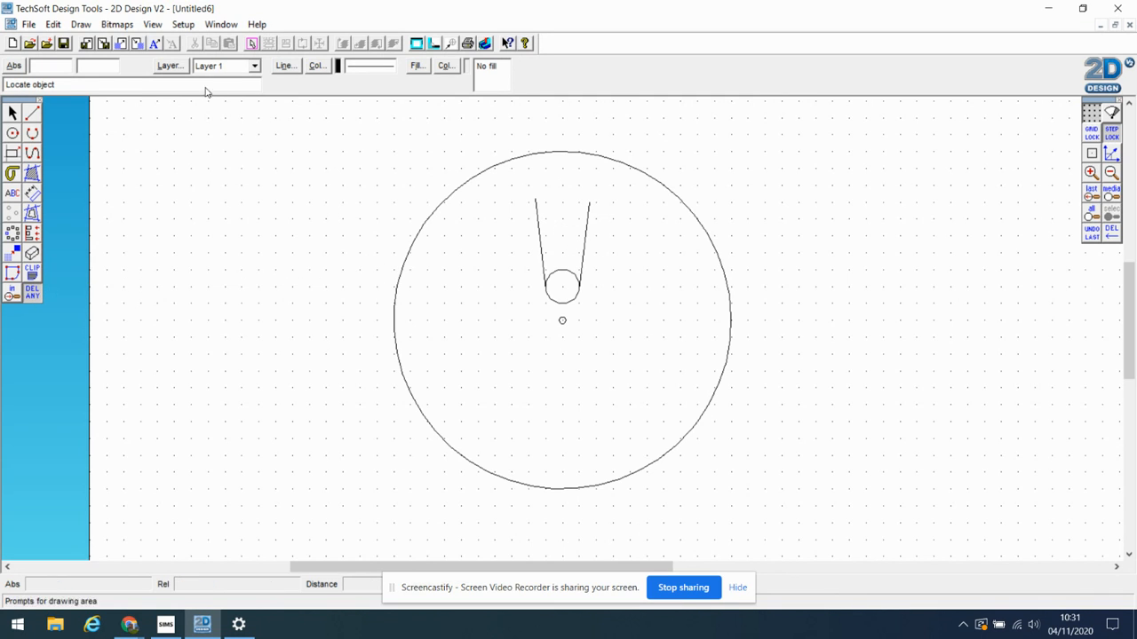
left_click(53, 24)
left_click(66, 41)
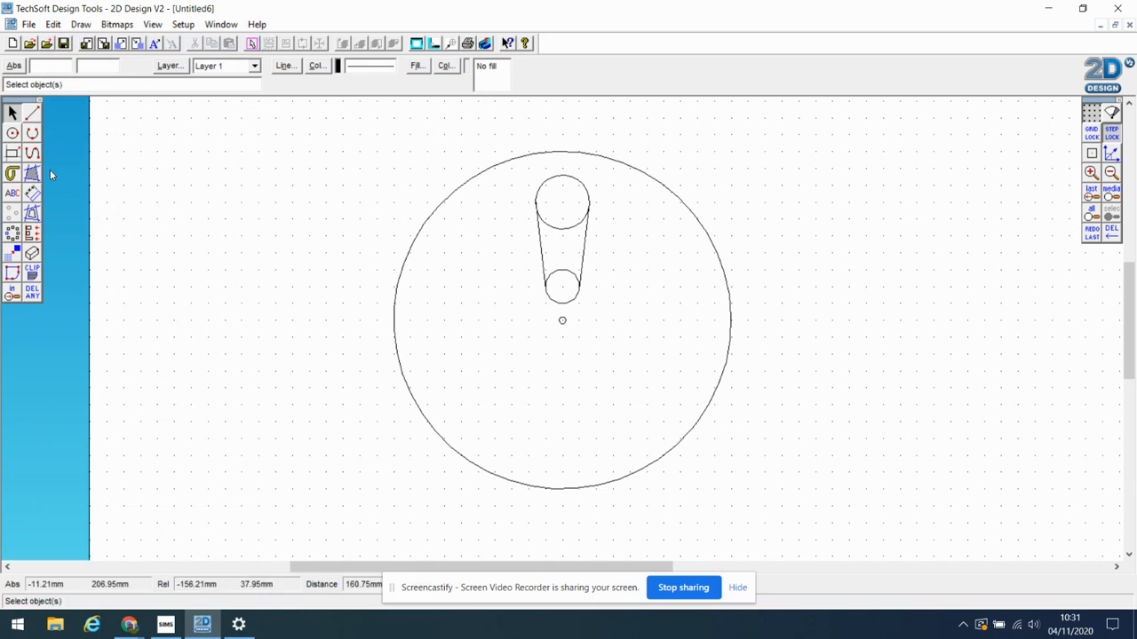
Step: Trim away the upper inner circle's lower arc between the two lines, then try the same trim on the smaller circle and undo that trim
left_click(31, 292)
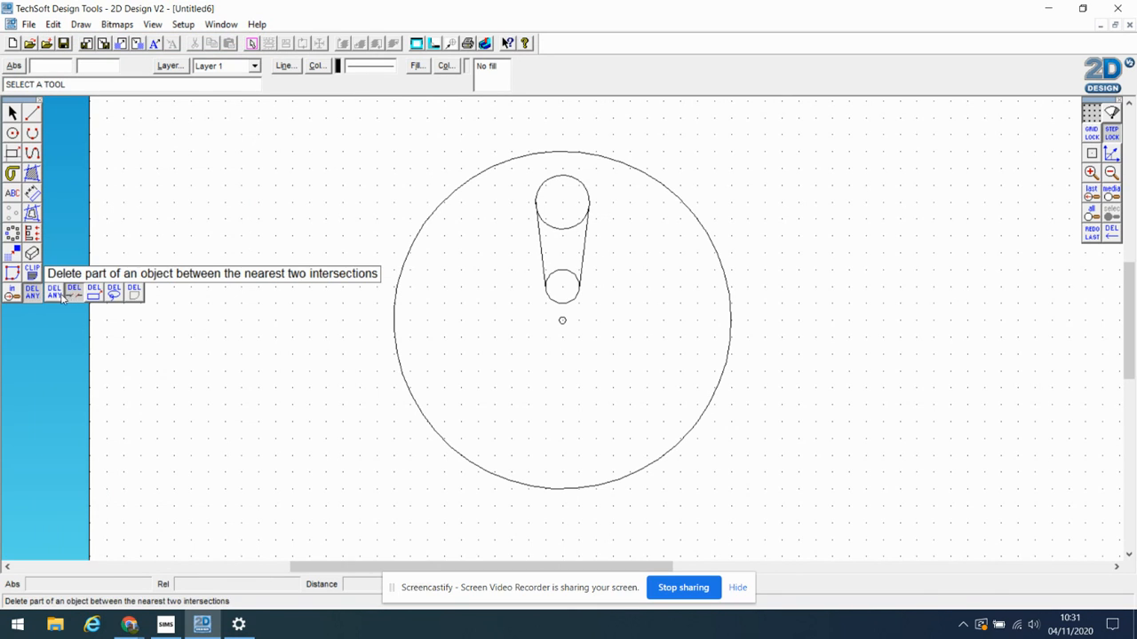
left_click(74, 294)
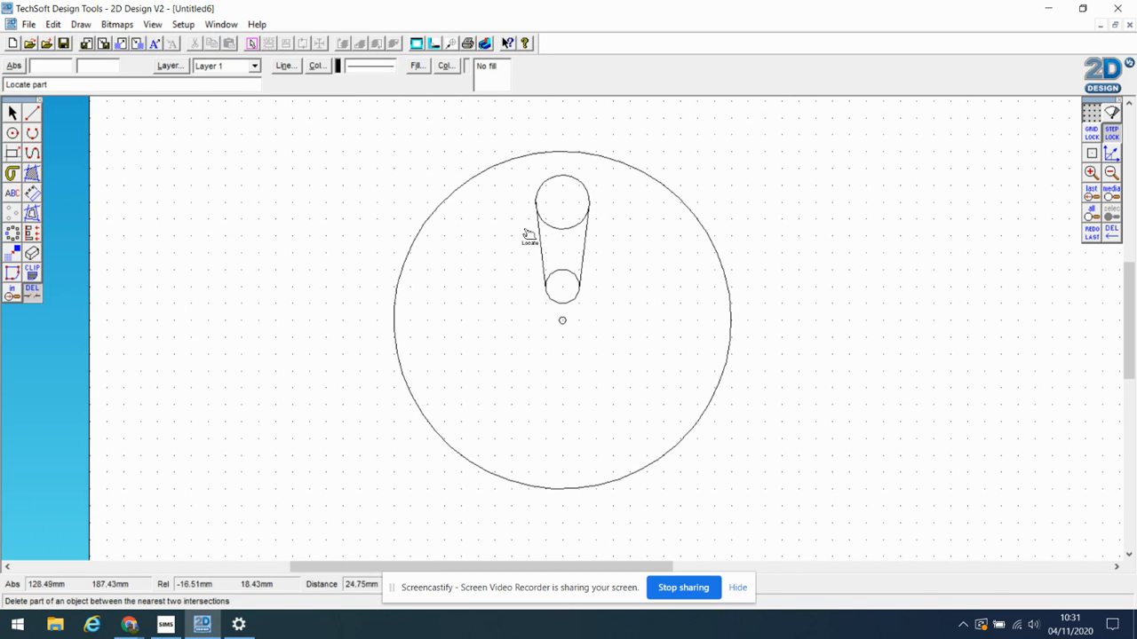
left_click(565, 233)
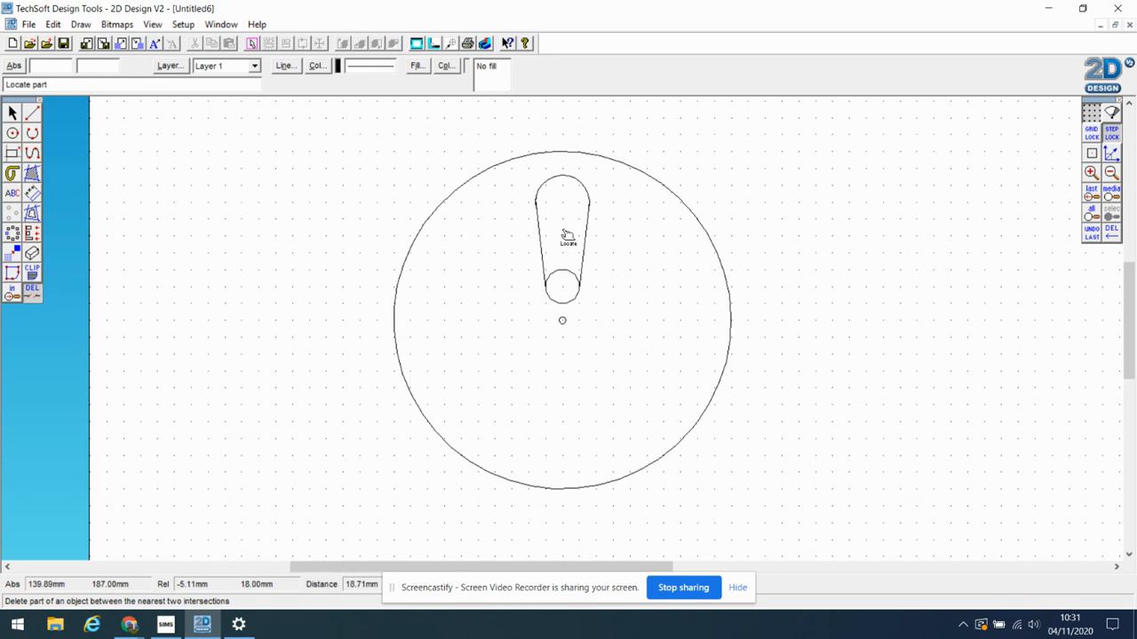
left_click(571, 280)
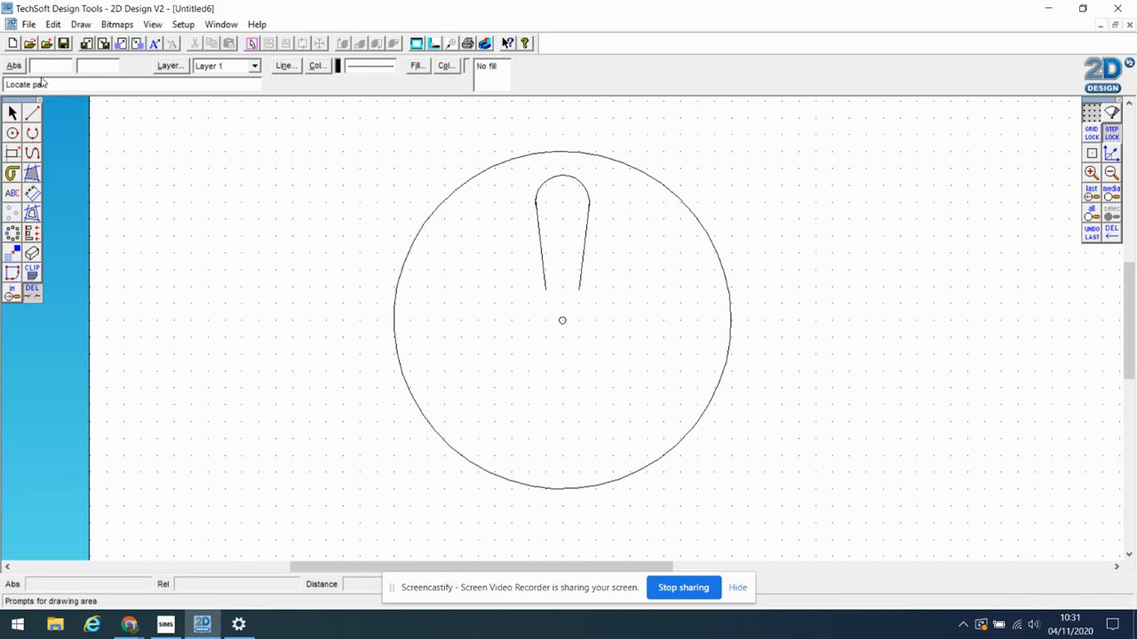
left_click(79, 42)
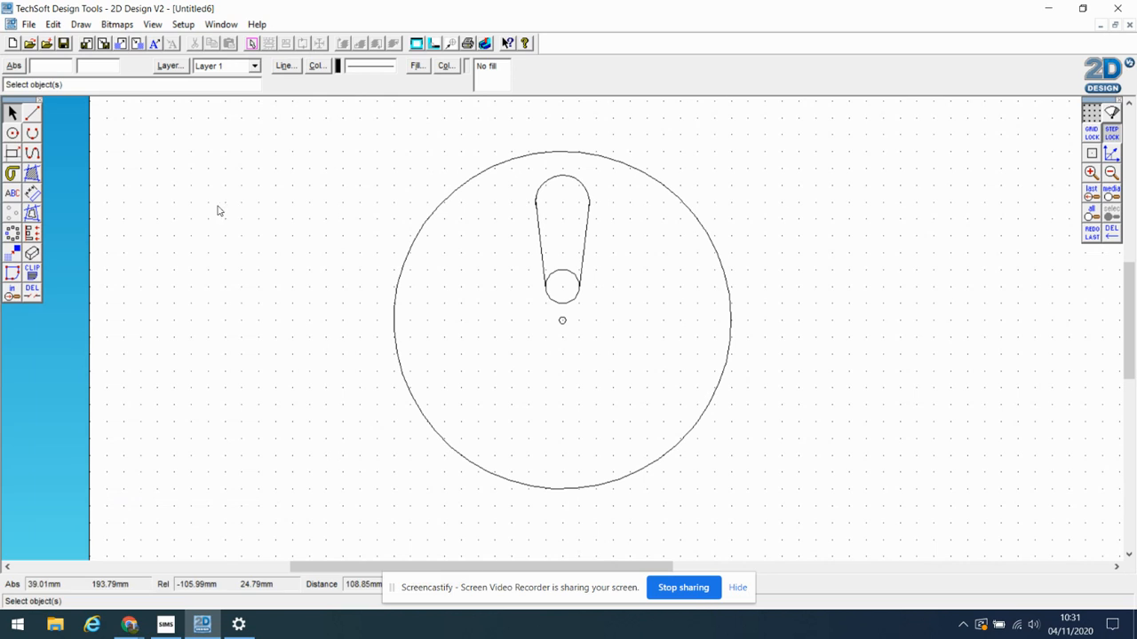
Step: Set the radius of the smaller circle at the lower end of the two lines to 5.1 mm
left_click(12, 294)
left_click(515, 264)
left_click(613, 302)
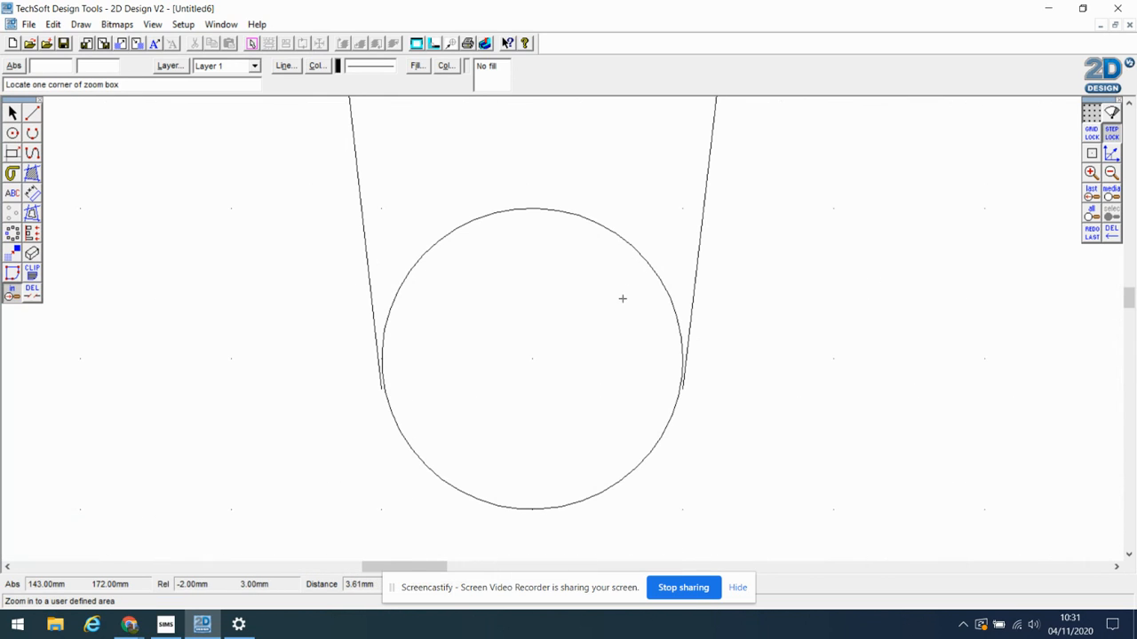
left_click(13, 113)
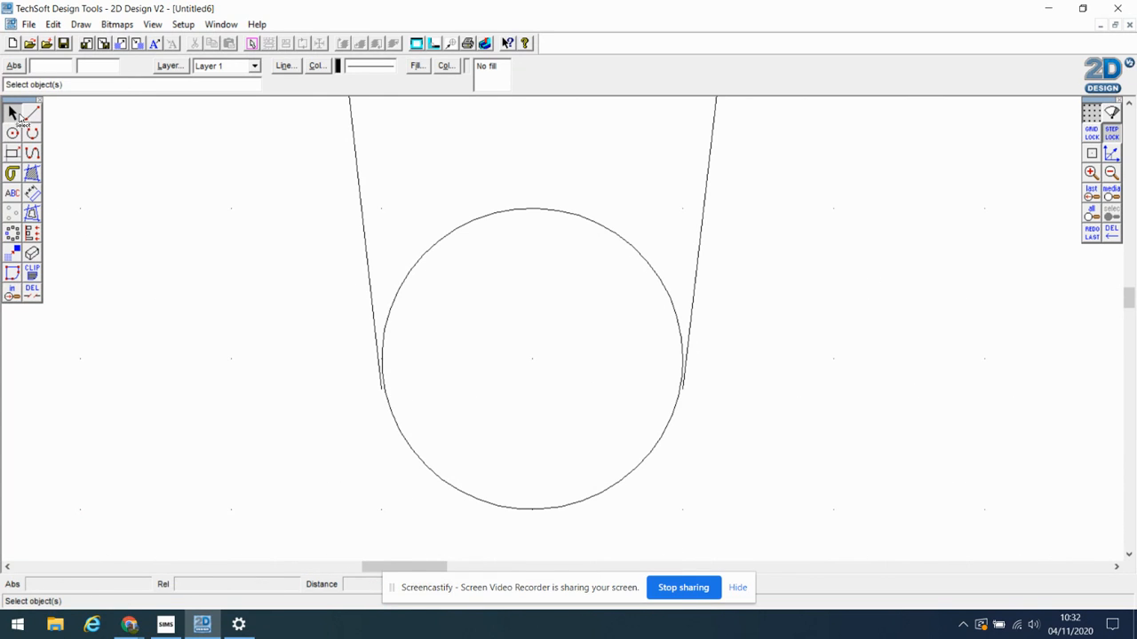
left_click(389, 402)
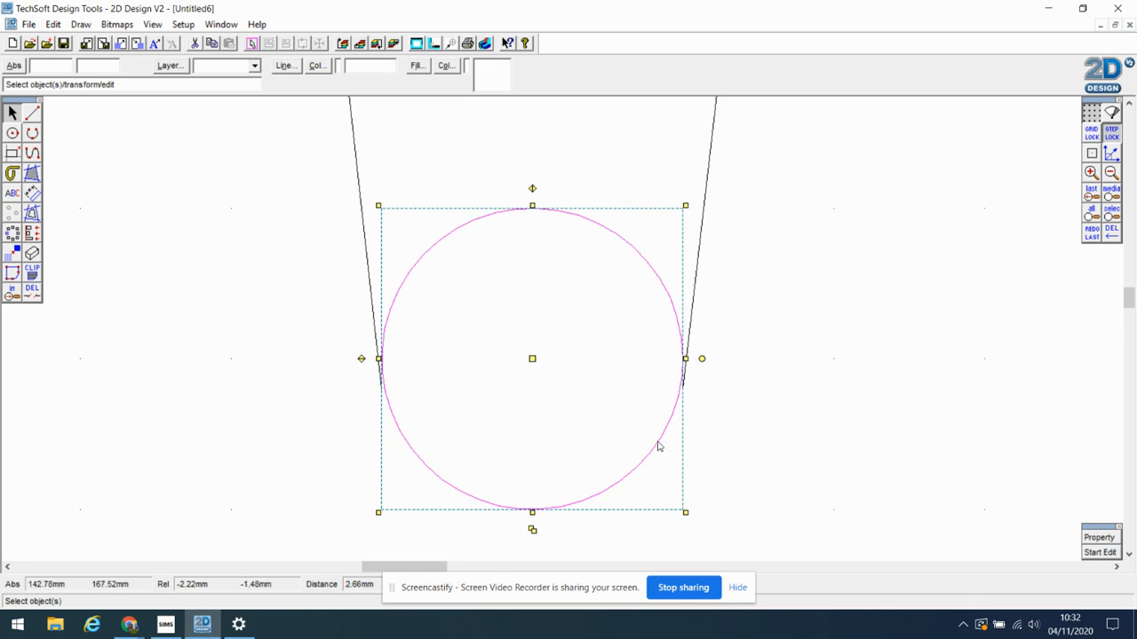
left_click(1098, 537)
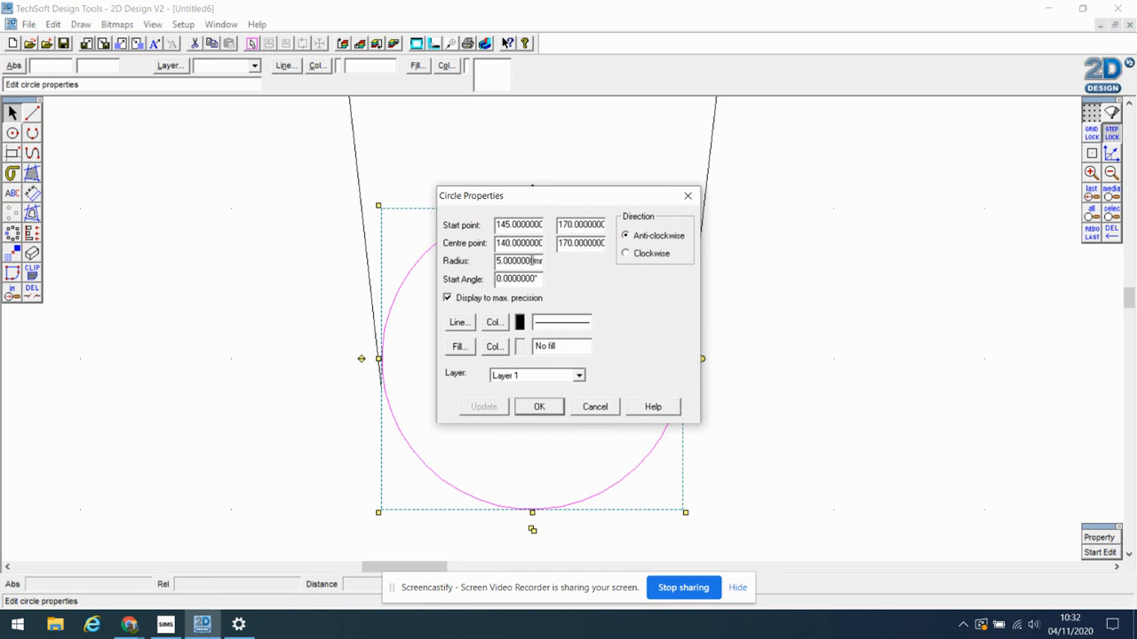
left_click_drag(536, 260, 435, 260)
type("5.1mm")
left_click(497, 409)
left_click(539, 407)
left_click(766, 407)
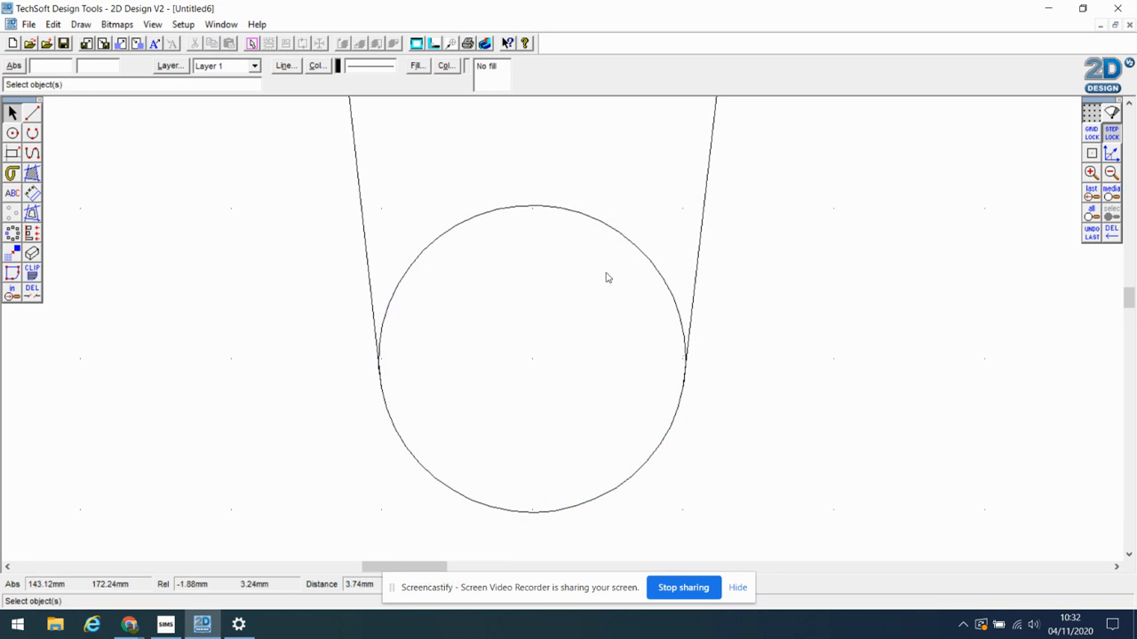
Step: Trim away the smaller circle's upper arc between the two lines to leave a closed tapered slot outline
left_click(32, 291)
left_click(517, 220)
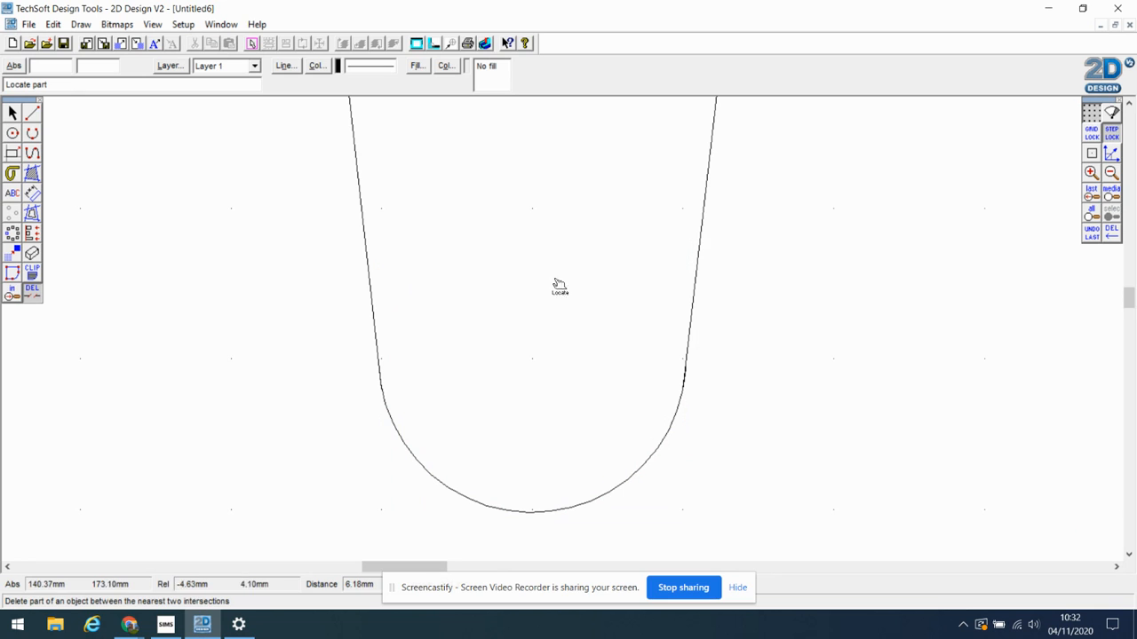
left_click(12, 293)
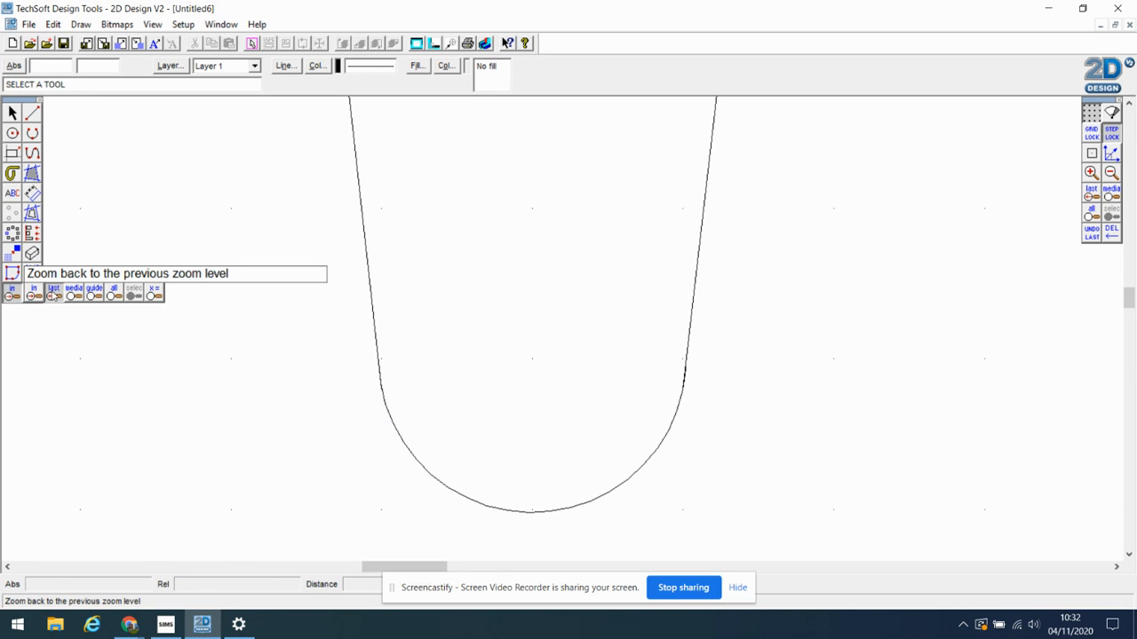
left_click(53, 294)
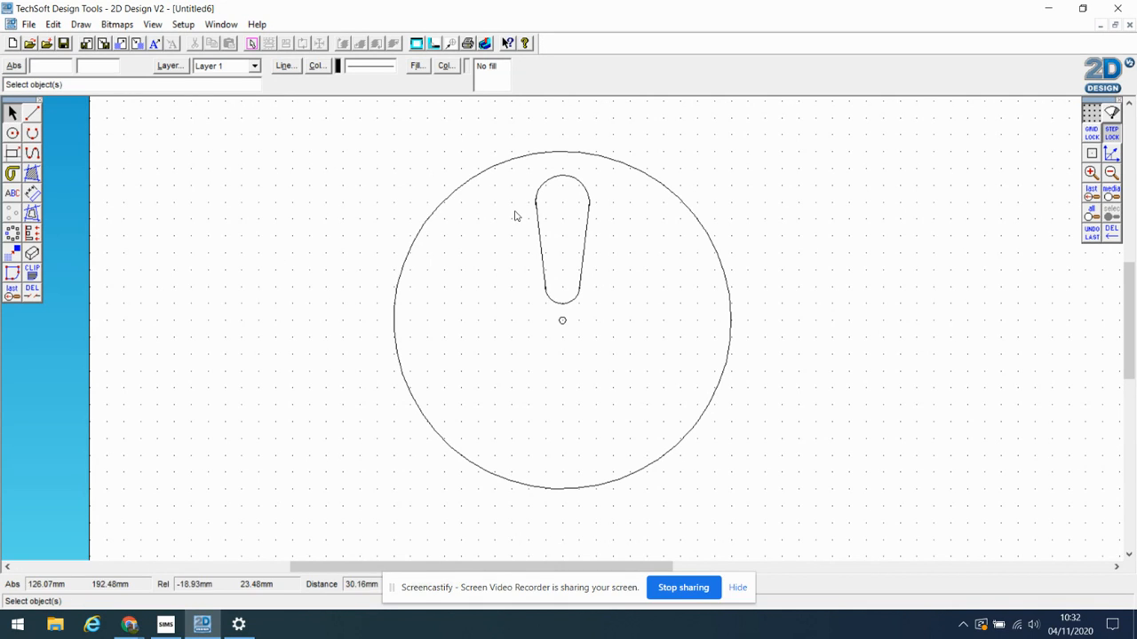
Step: Circular-array the tapered slot outline about the disc's centre at 50° with 6 repeats, and undo the array
left_click(537, 195)
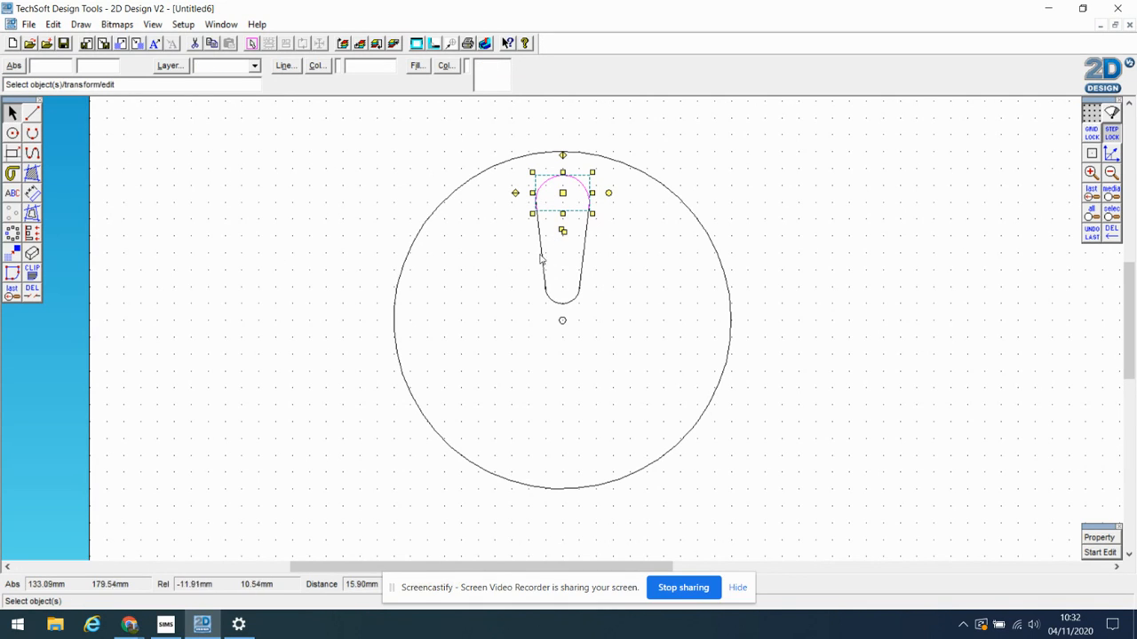
left_click(540, 253, "shift")
left_click(574, 306, "shift")
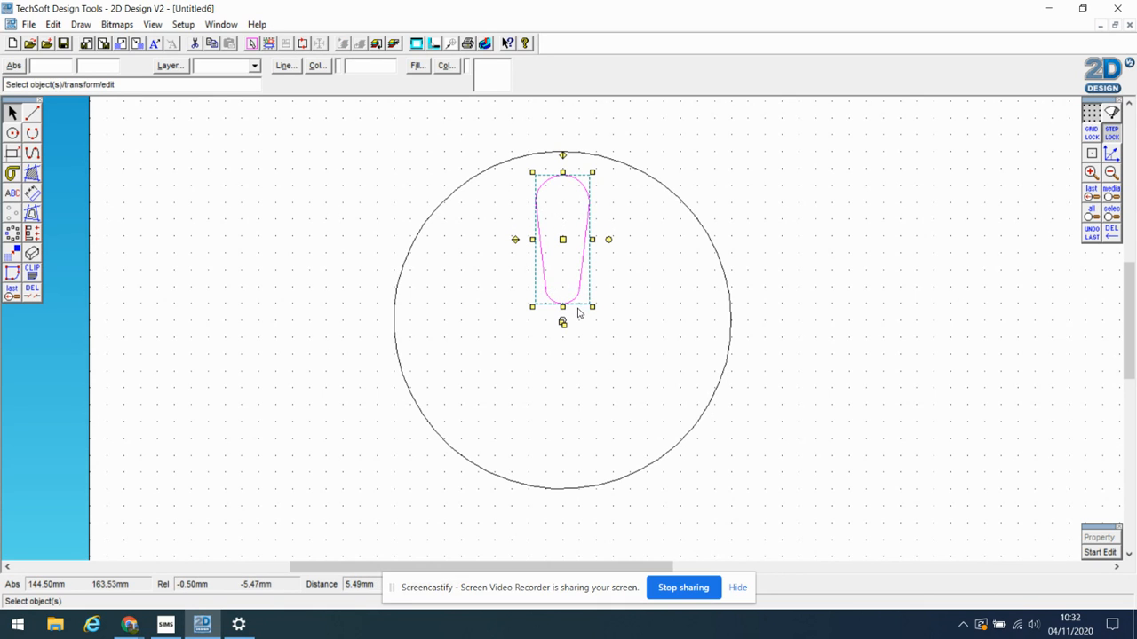
left_click(12, 233)
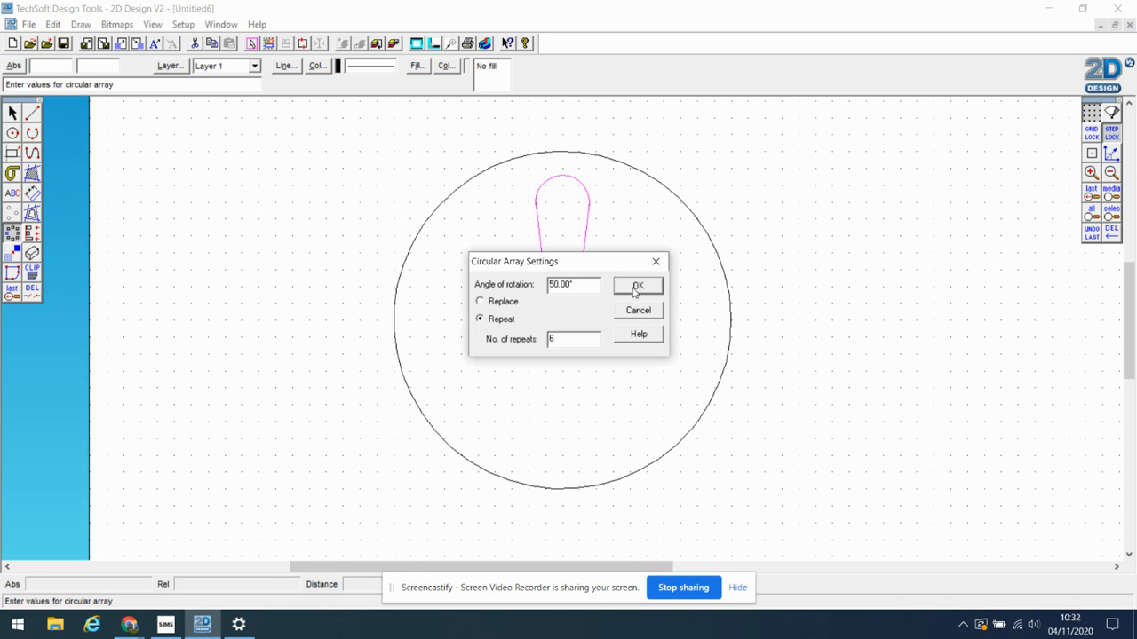
left_click(637, 286)
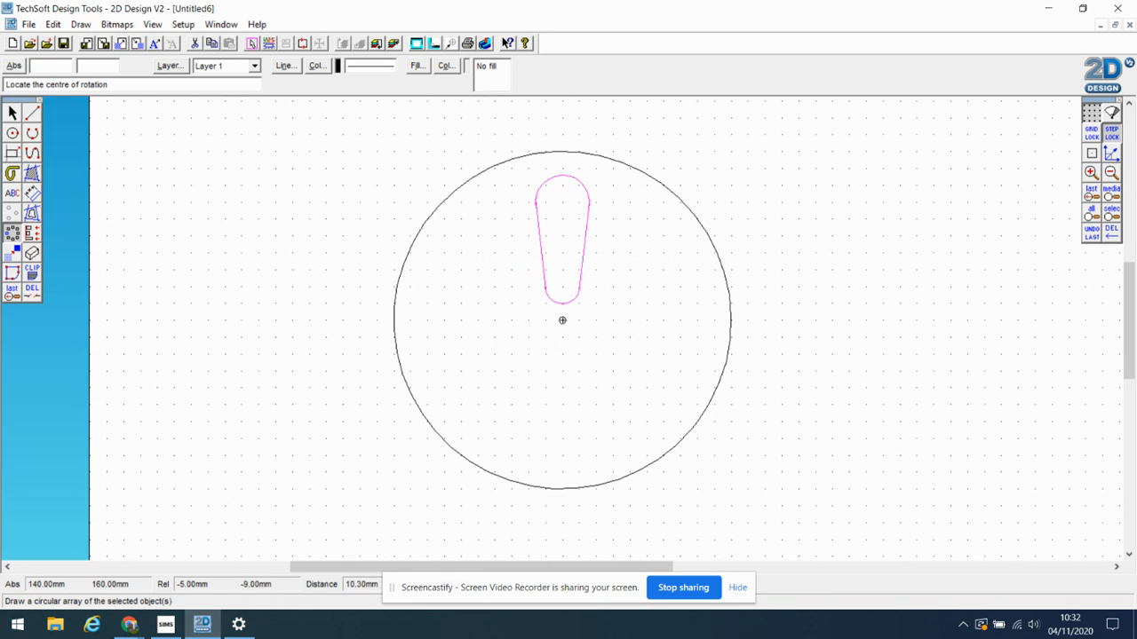
left_click(562, 319)
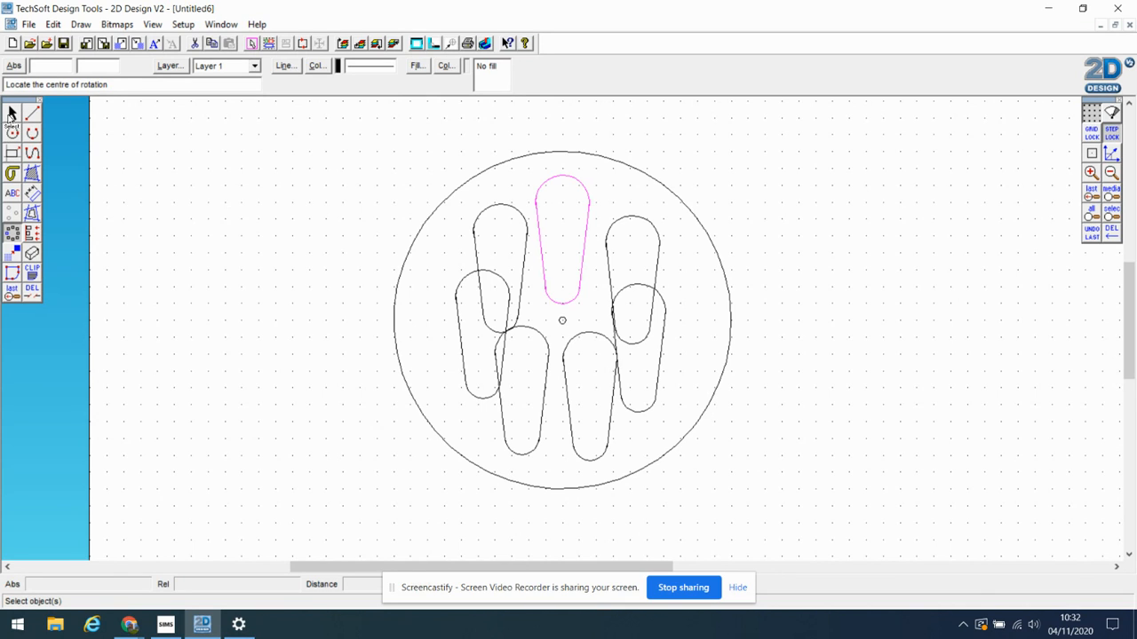
left_click(11, 114)
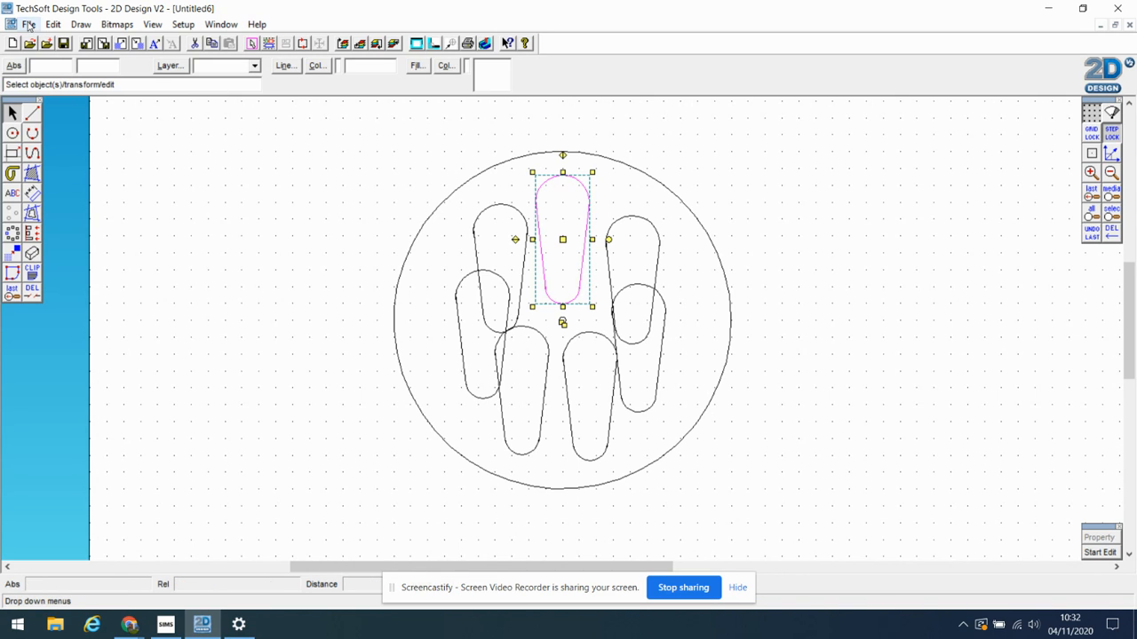
left_click(53, 24)
left_click(78, 44)
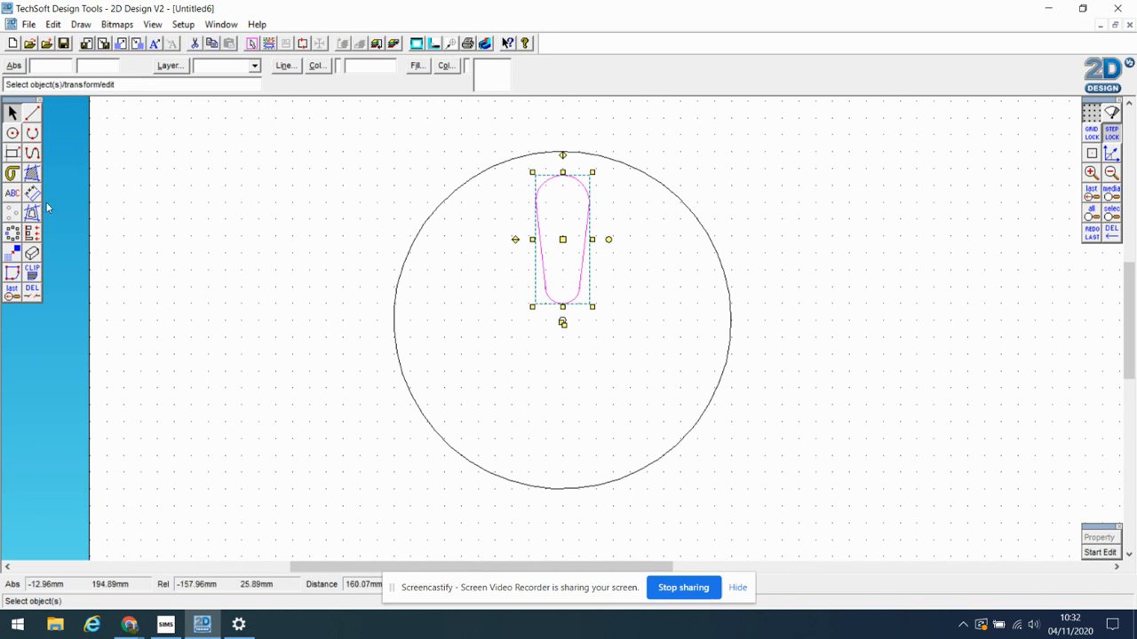
Step: Draw a horizontal rectangle about 34 mm wide and 11 mm high inside the disc, left of the centre hole
left_click(12, 152)
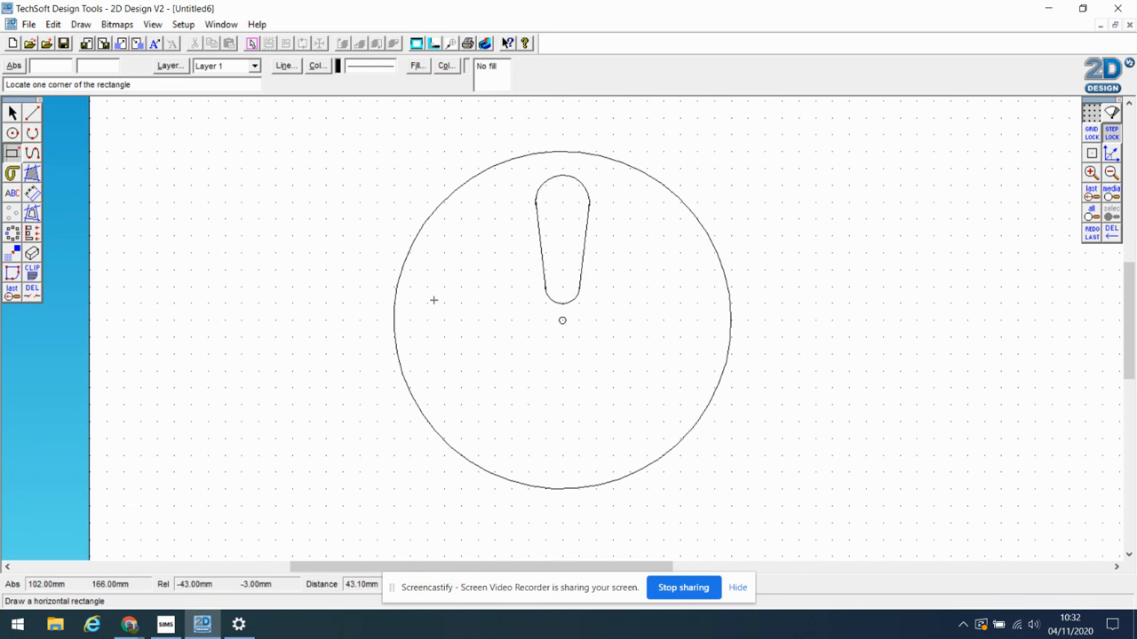
left_click(426, 300)
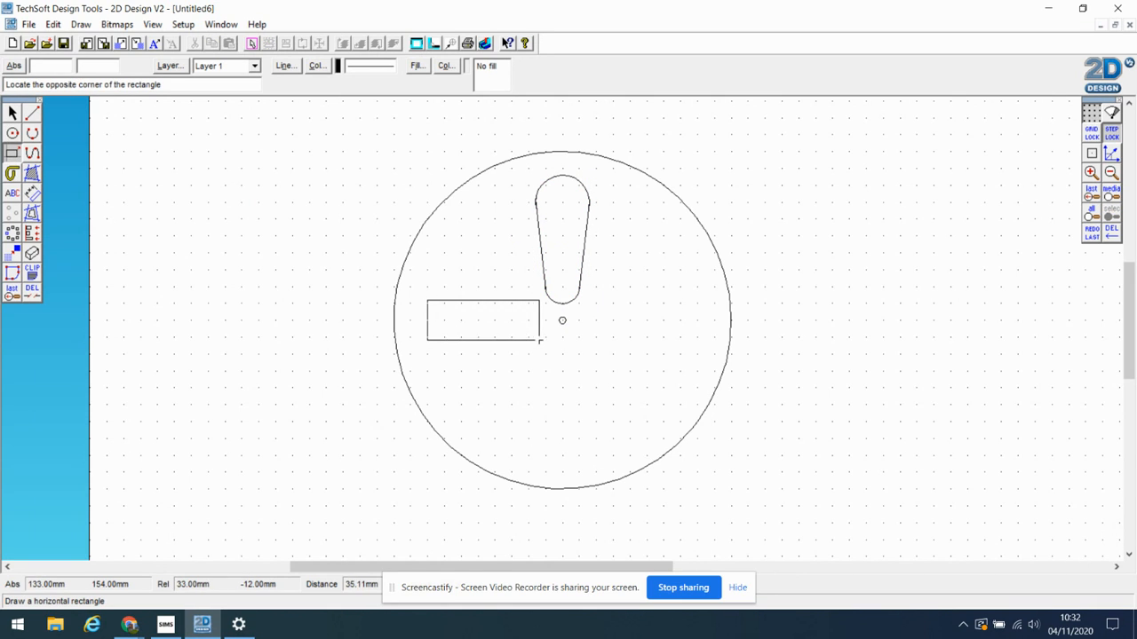
left_click(542, 337)
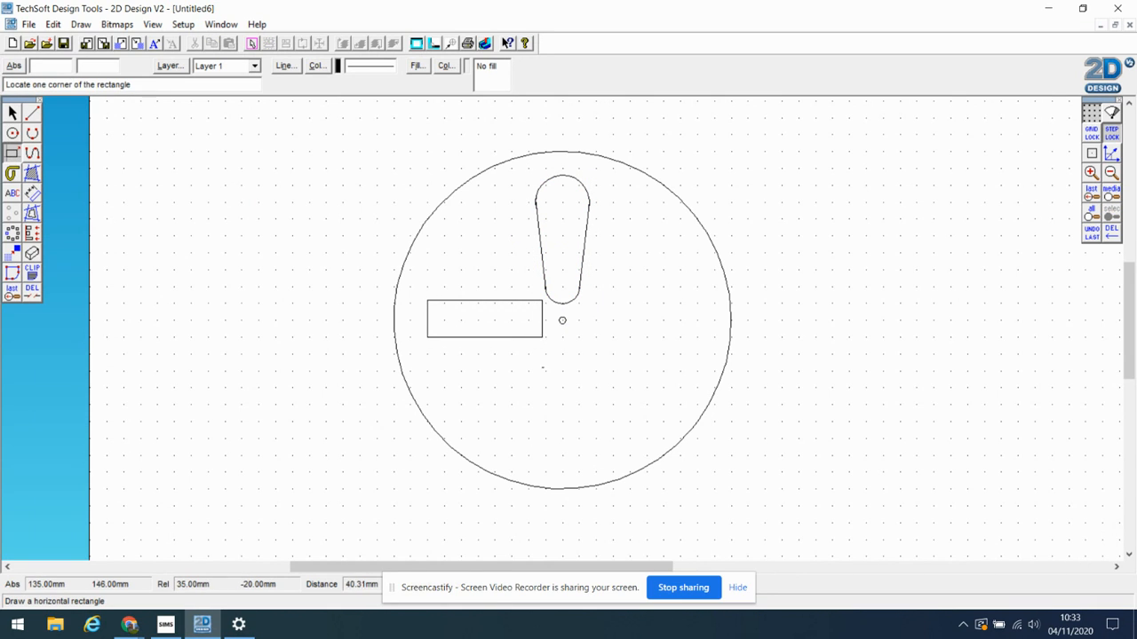
Step: Fillet the rectangle's upper-left and lower-right corners with a 10 mm radius
left_click(34, 154)
left_click_drag(36, 154, 333, 138)
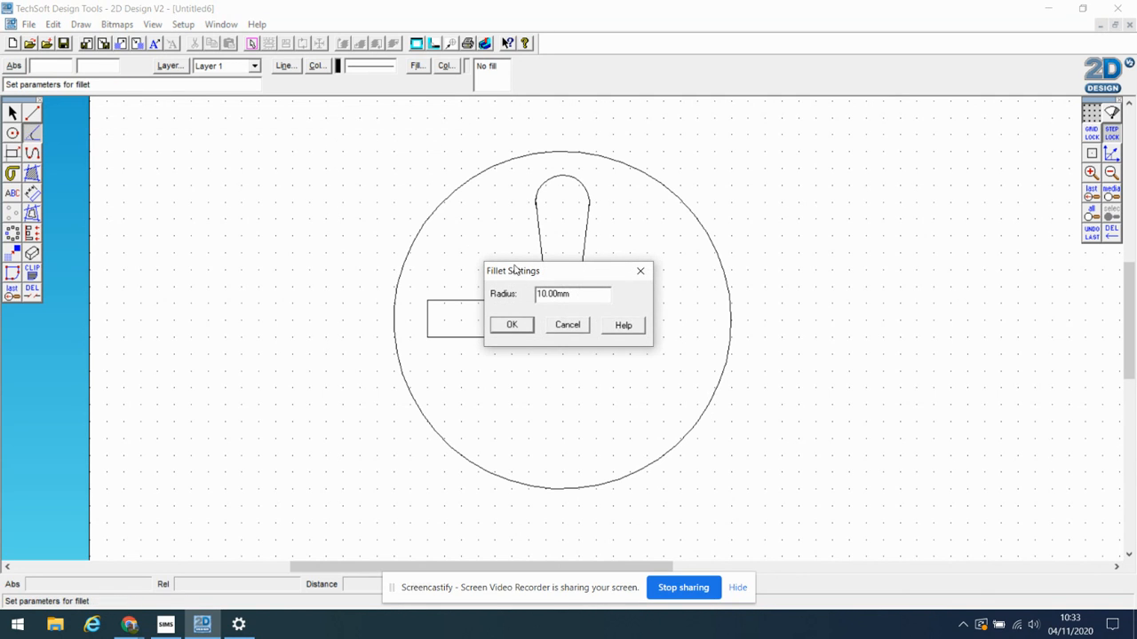
left_click(529, 327)
left_click(462, 303)
left_click(428, 320)
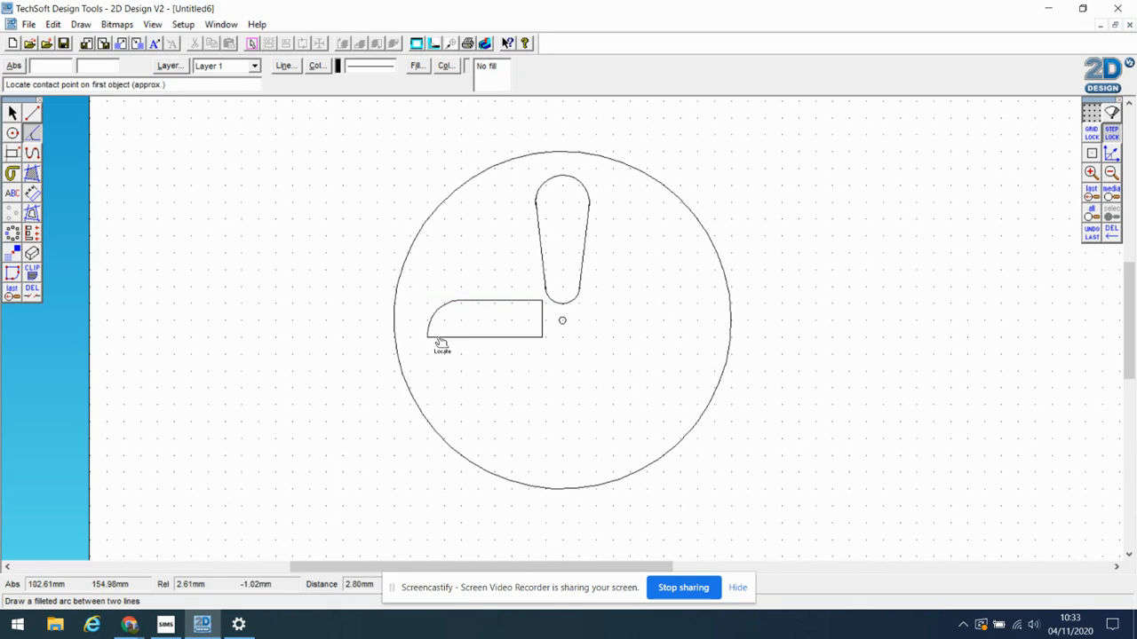
left_click(533, 338)
left_click(542, 325)
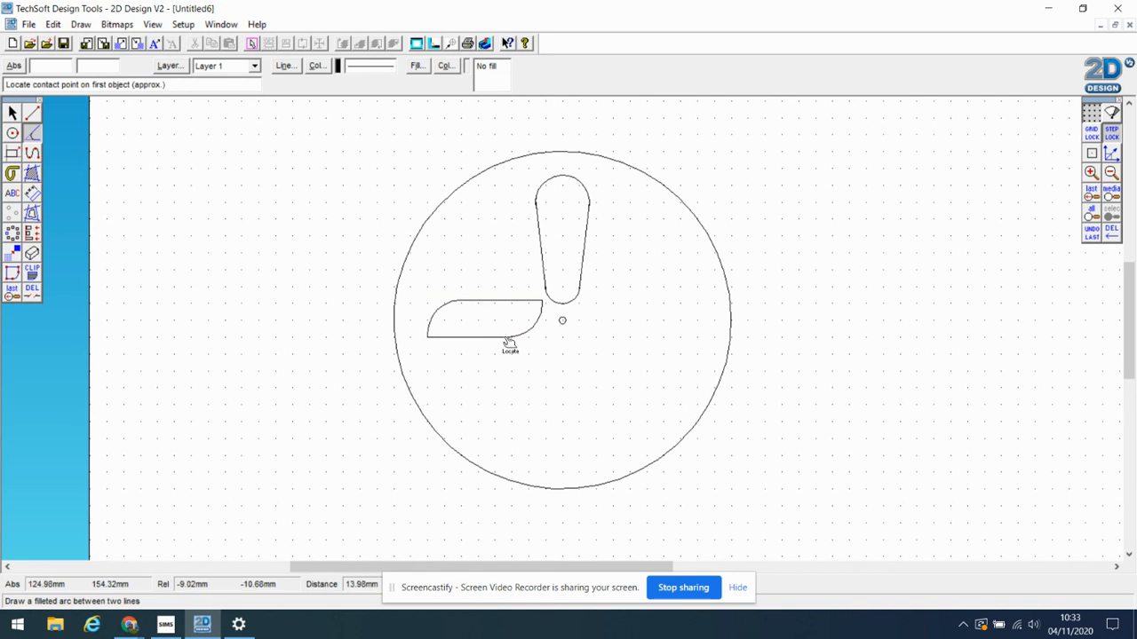
left_click(12, 113)
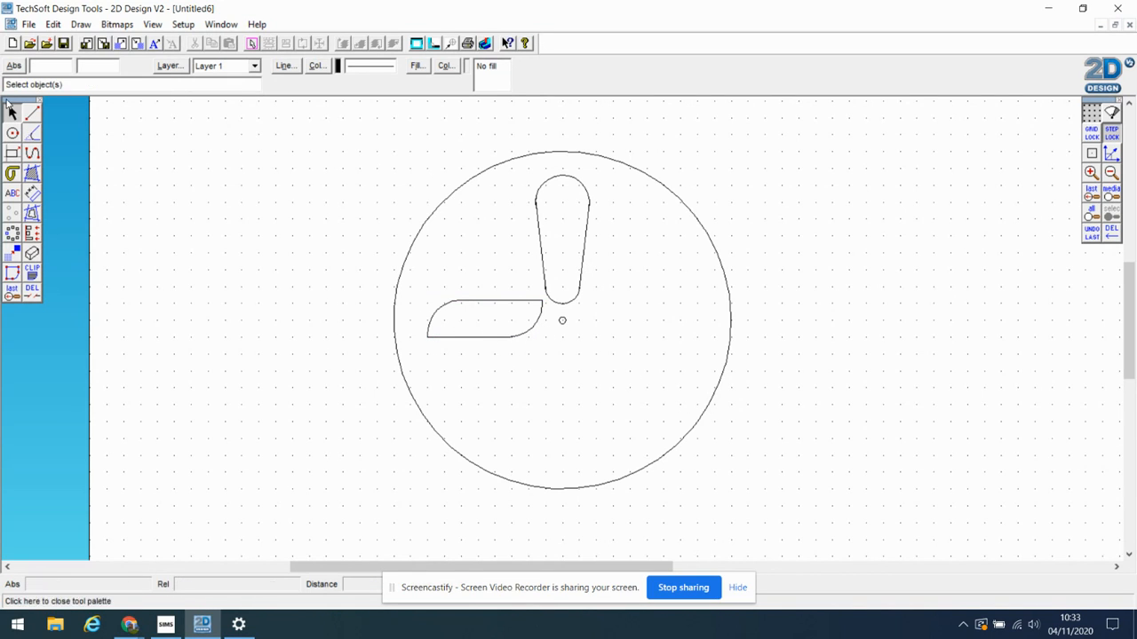
Step: Draw a circle of about 10 mm radius right of the centre hole and one of about 3.6 mm radius near the disc's right edge
left_click(14, 135)
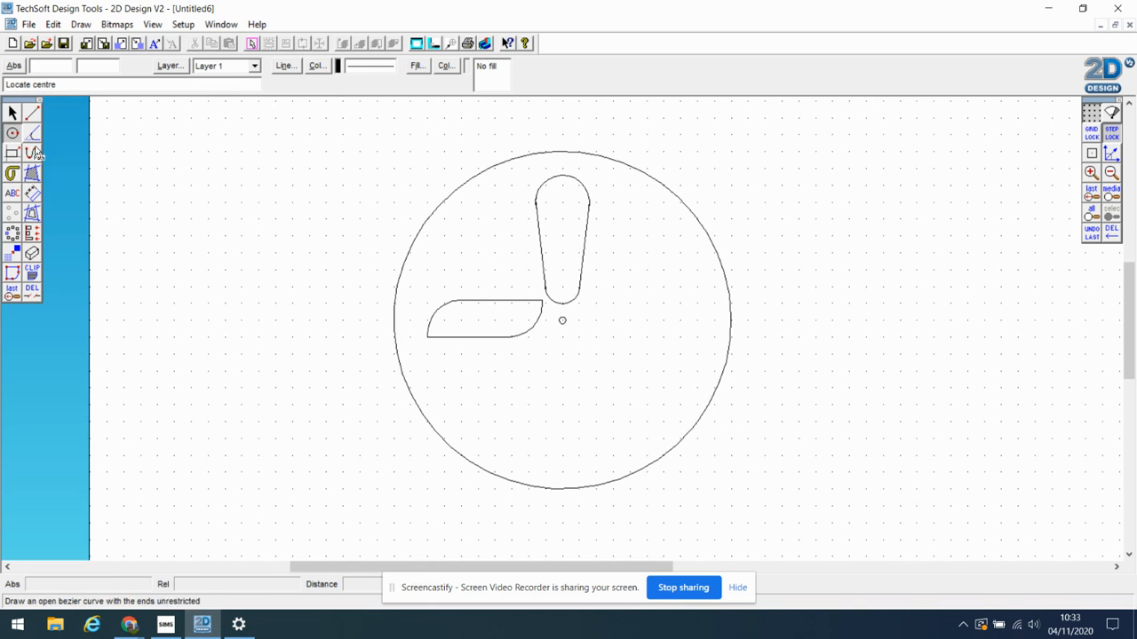
left_click(615, 320)
left_click(639, 340)
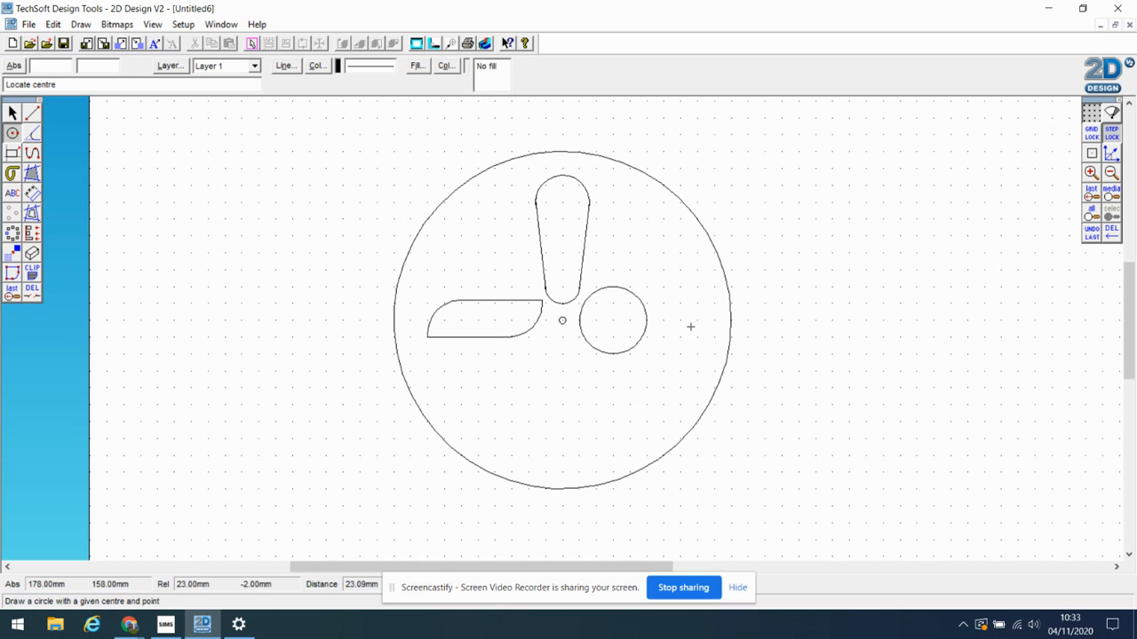
left_click(700, 317)
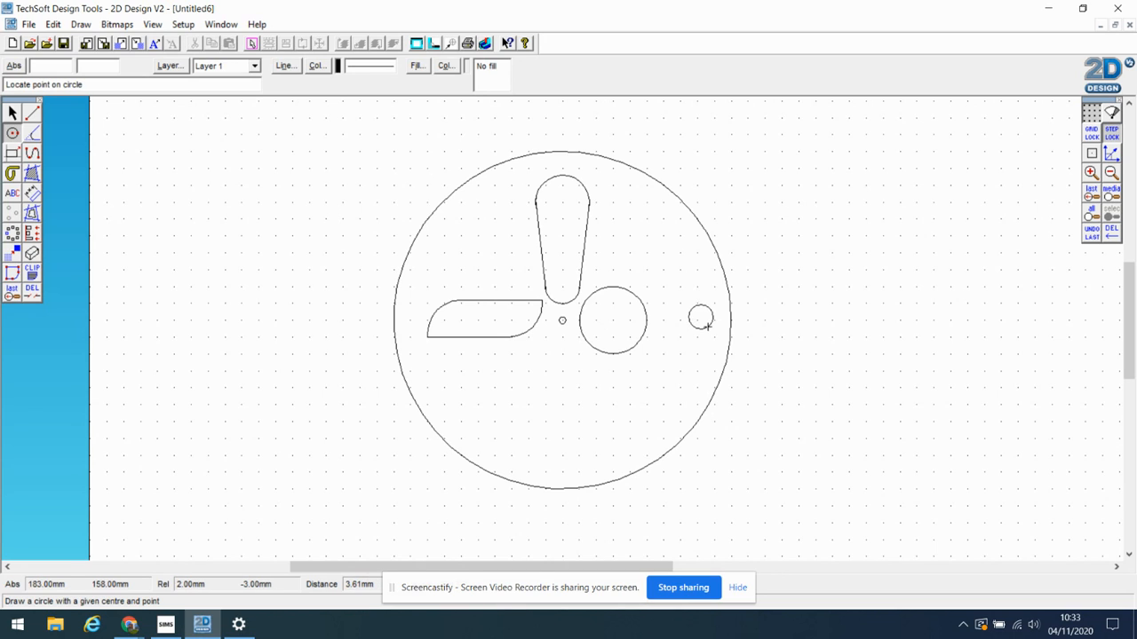
left_click(707, 325)
Step: Connect the tops of the two new circles with one straight line and their bottoms with another
left_click(32, 113)
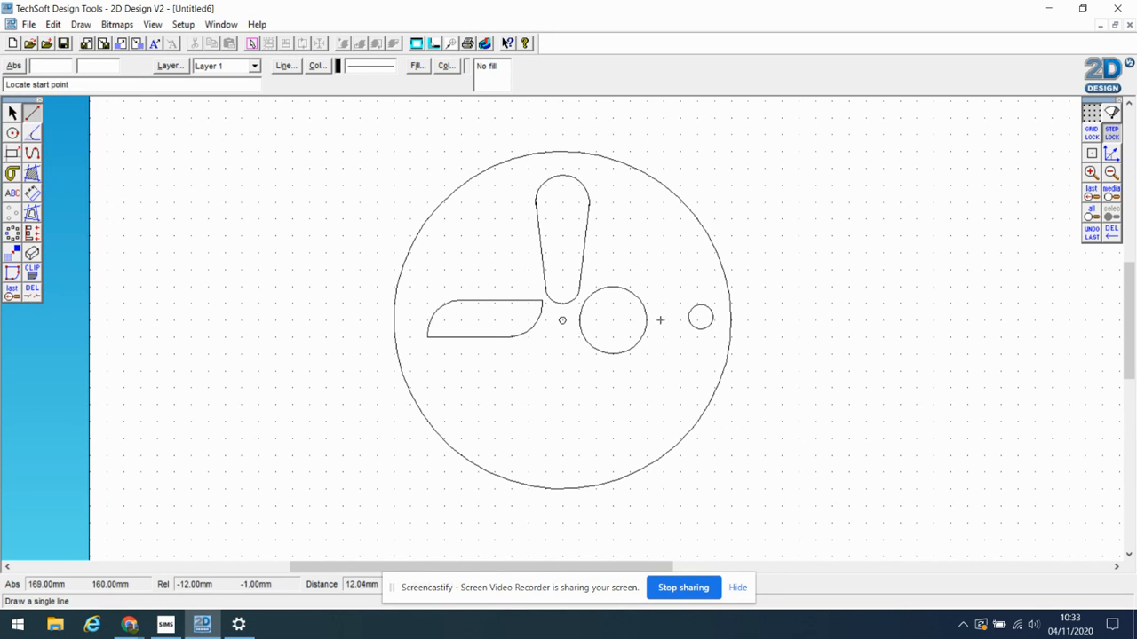
left_click(613, 287)
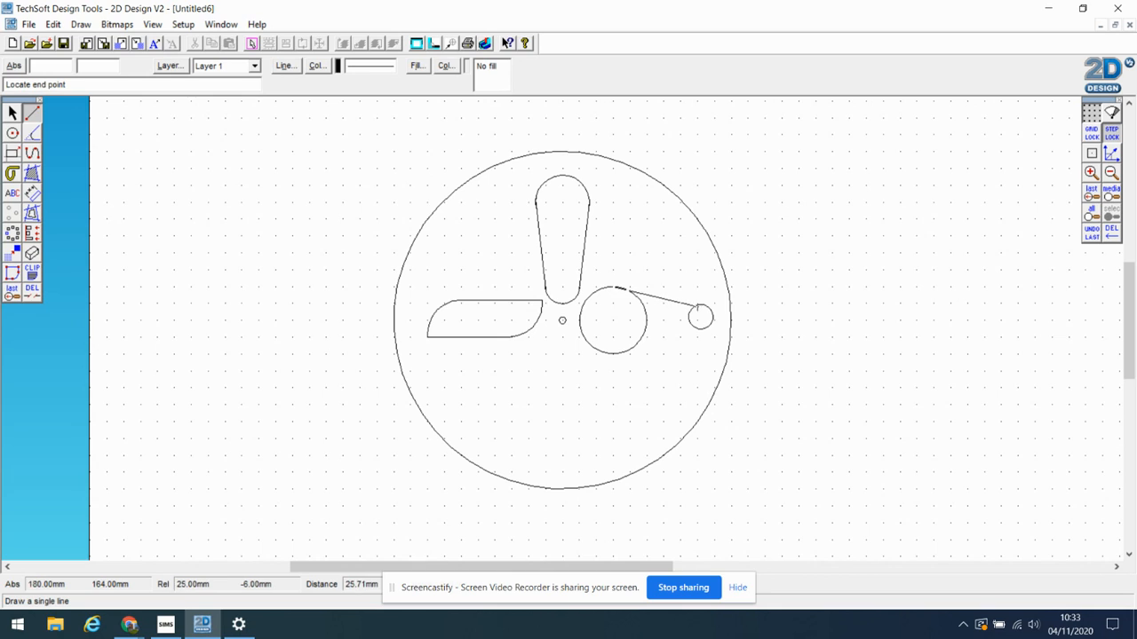
left_click(701, 307)
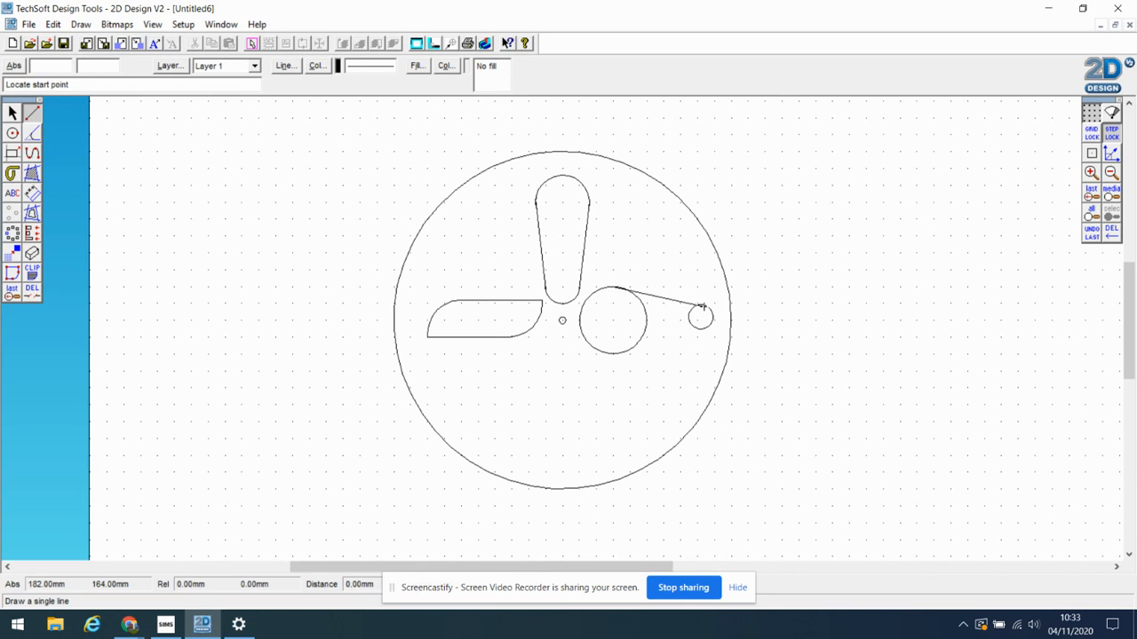
left_click(616, 353)
left_click(702, 327)
Step: Trim away the two circles' inner arcs between the connecting lines to leave a closed teardrop-shaped slot
left_click(32, 293)
left_click(649, 321)
left_click(687, 320)
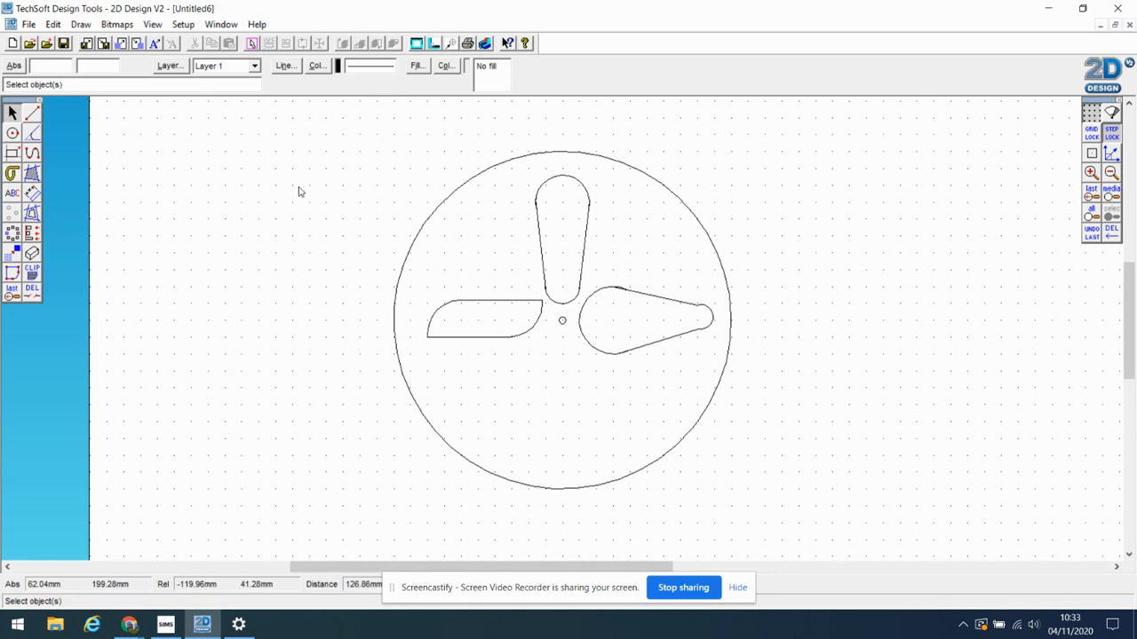
Step: Draw three straight lines from the disc's centre to its edge, towards the lower left, lower right and upper left
left_click(32, 113)
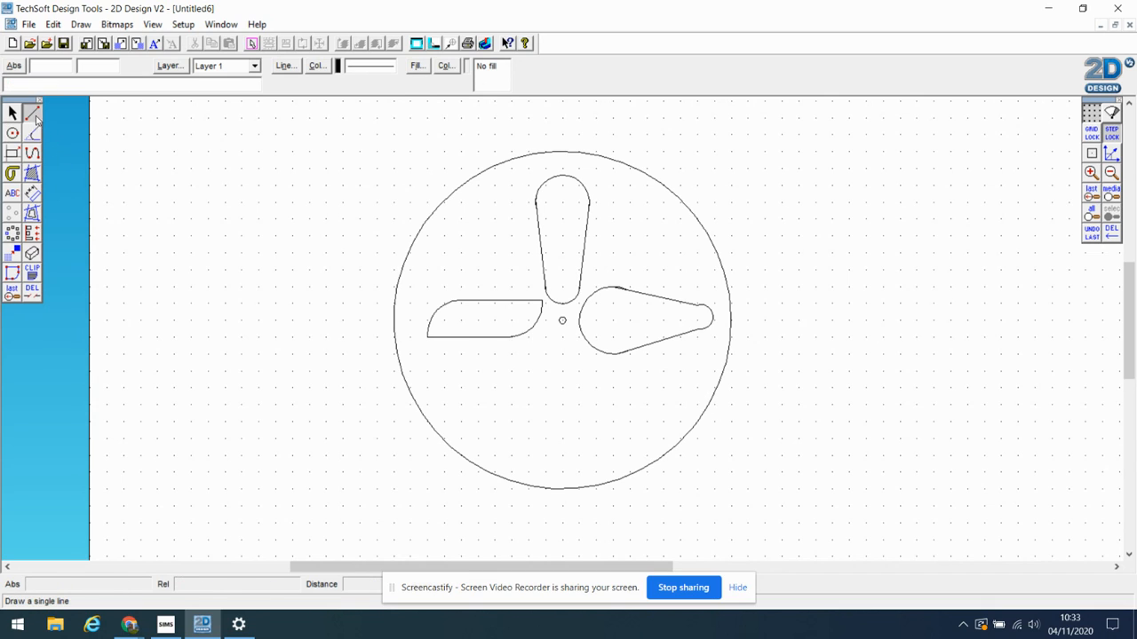
left_click(562, 320)
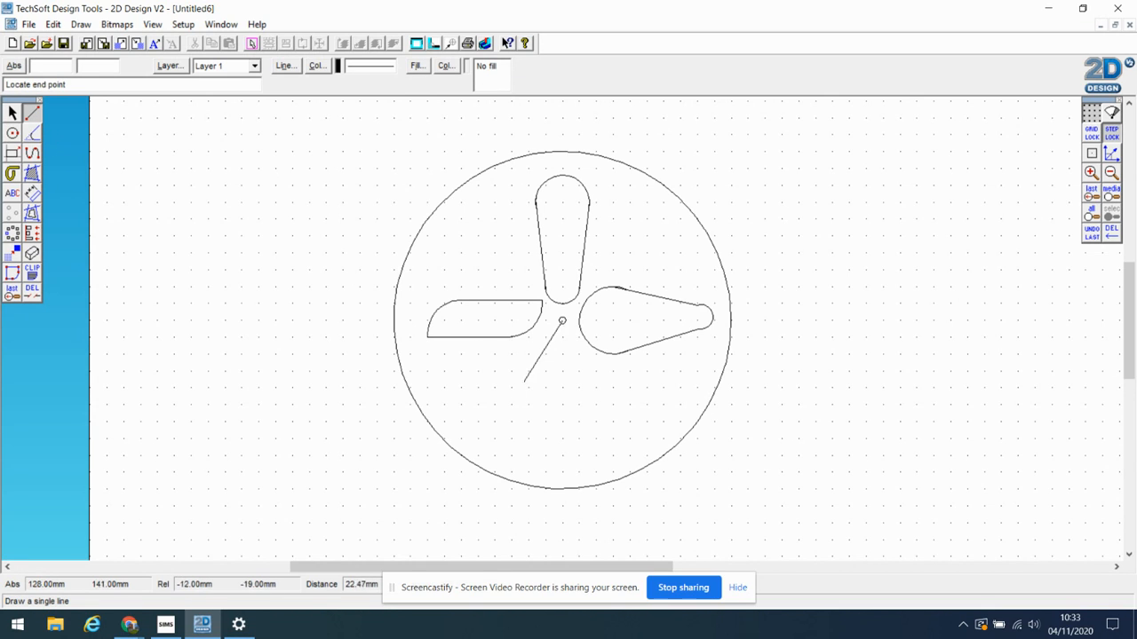
left_click(463, 458)
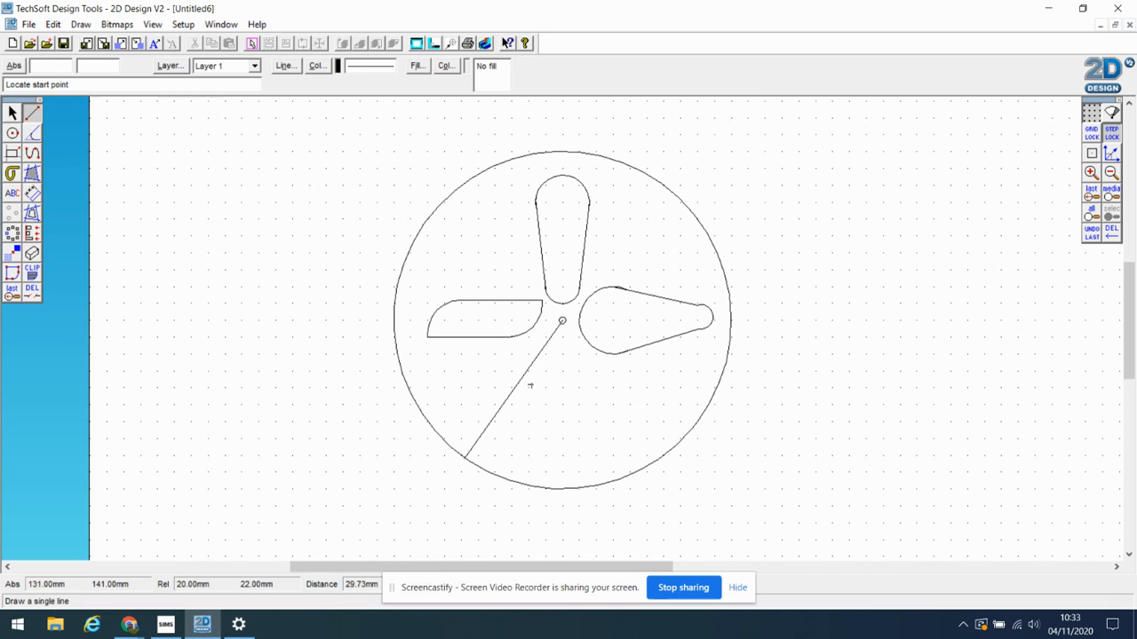
left_click(562, 320)
left_click(676, 452)
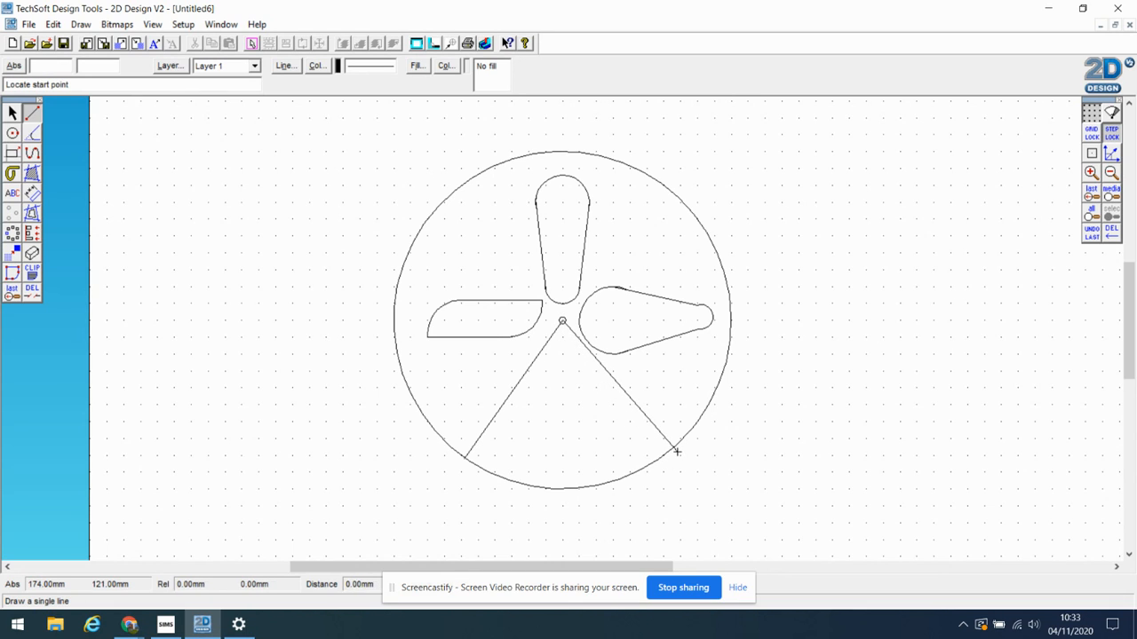
left_click(562, 320)
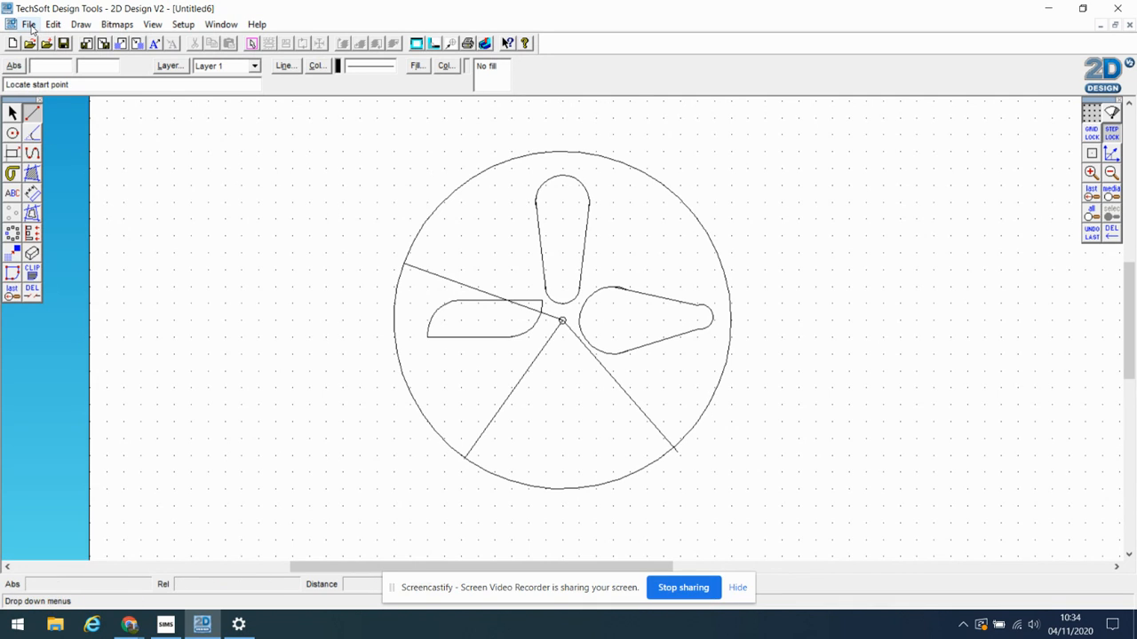
Step: Start saving the drawing with Save As and browse This PC to its network locations
left_click(29, 24)
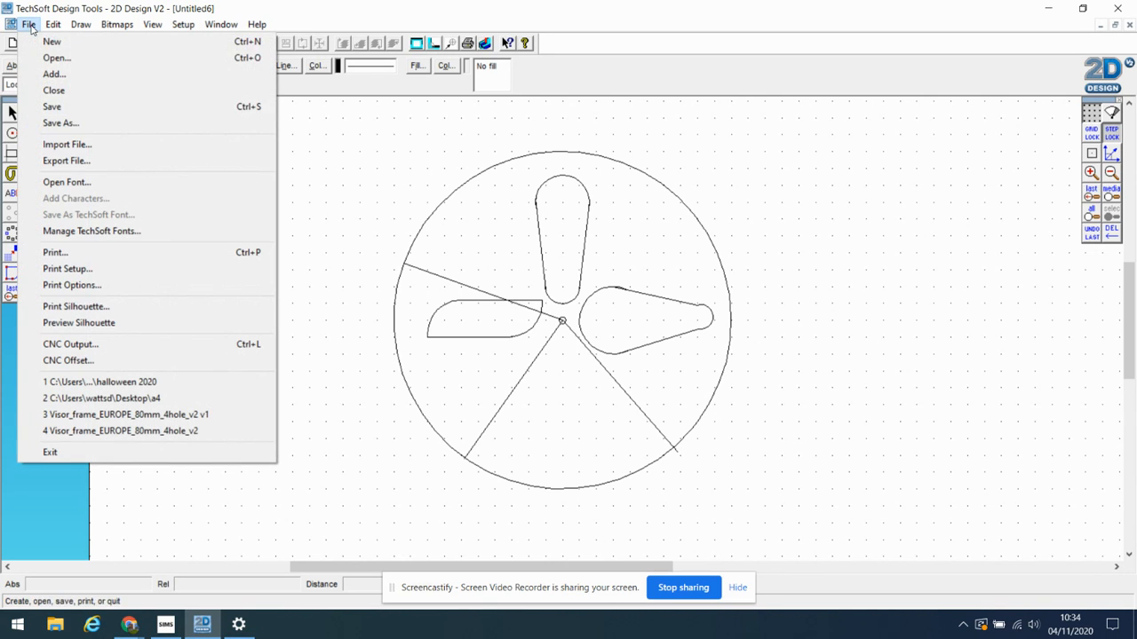
left_click(63, 123)
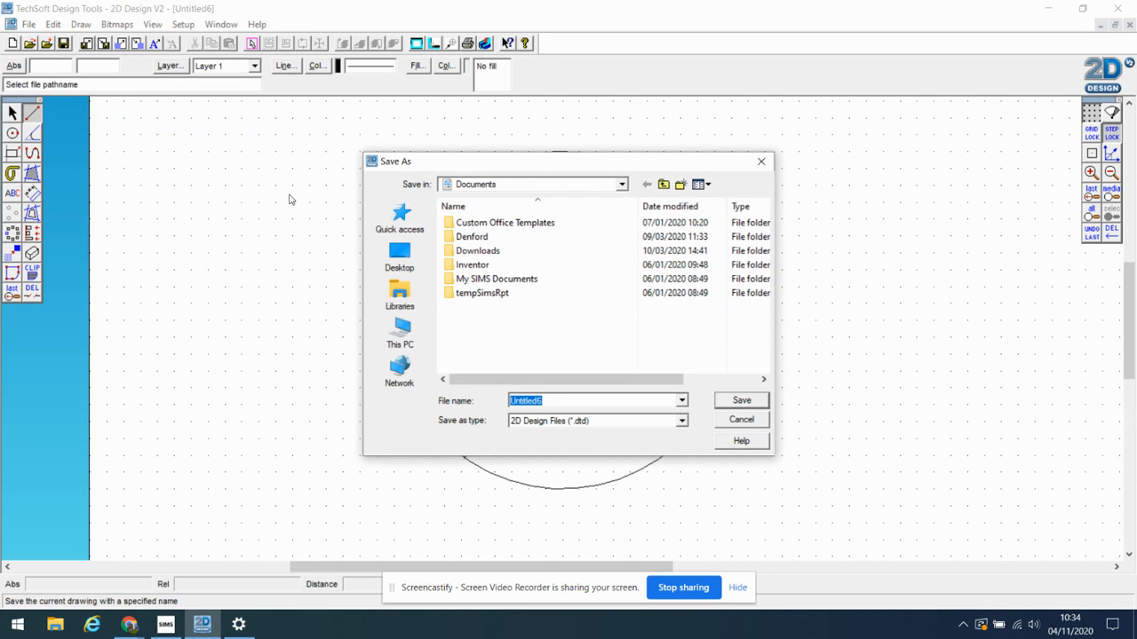
left_click(406, 336)
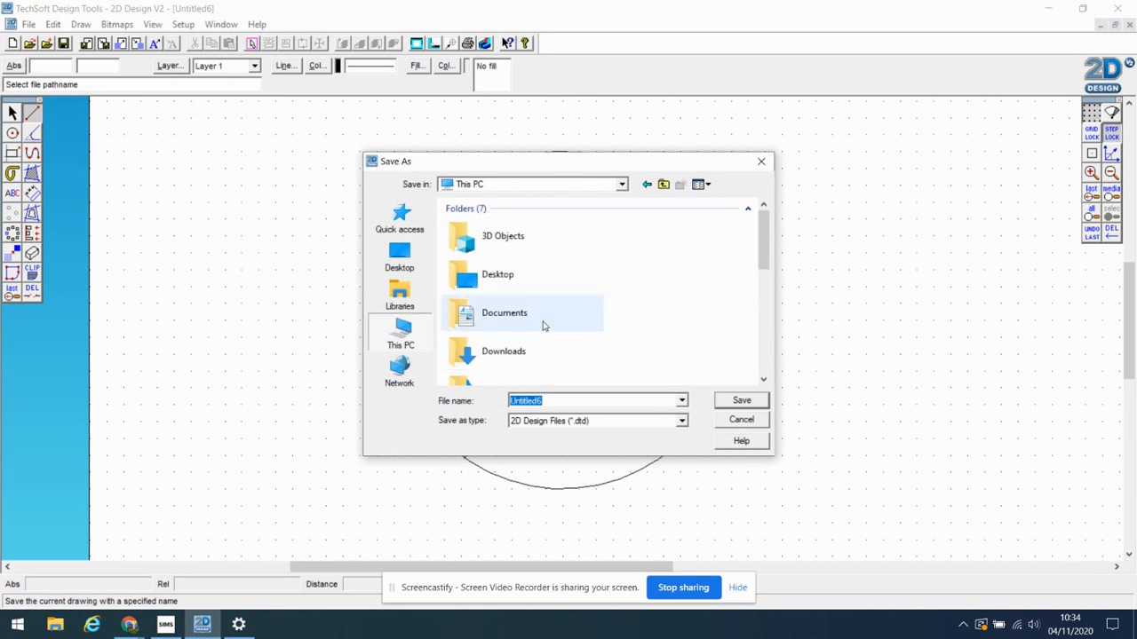
scroll(556, 286, "down", 3)
scroll(556, 287, "down", 3)
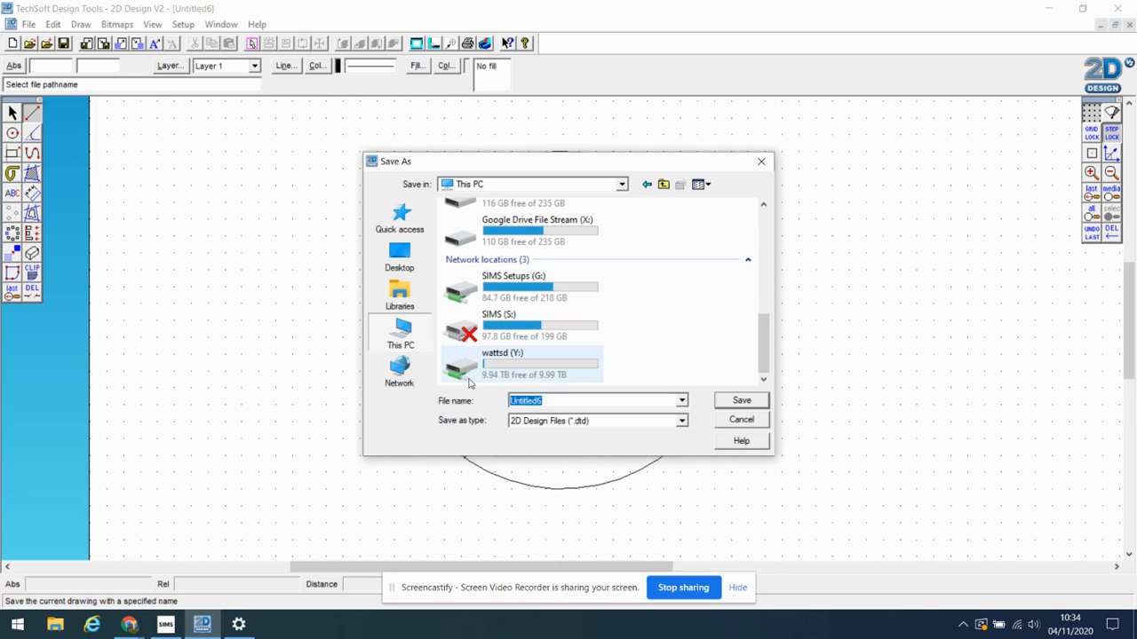